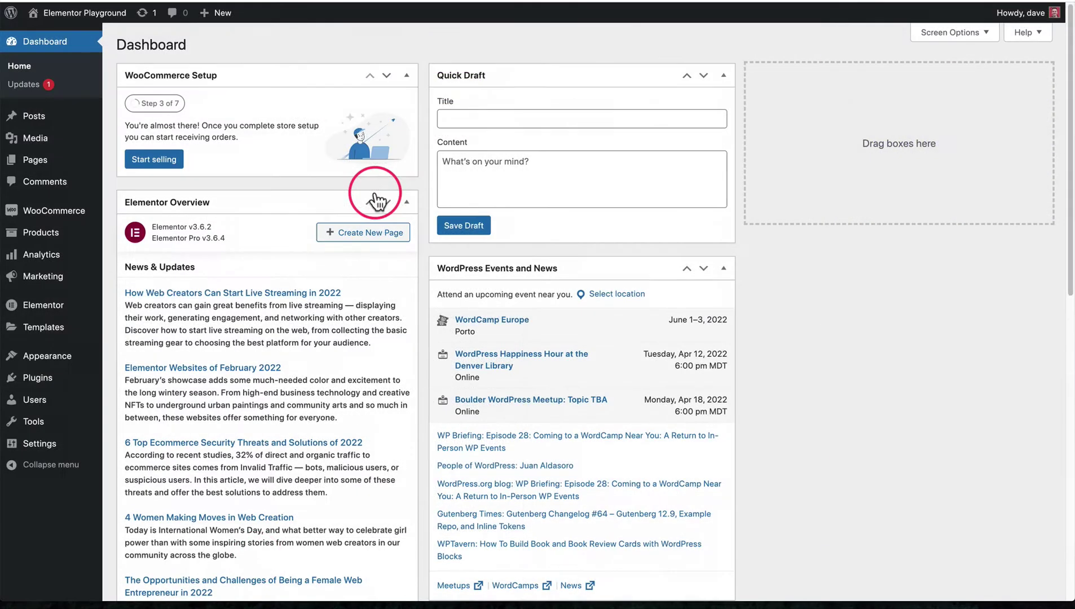
- Open the "Footer: App-Like Nav" template from the Theme Builder for editing
mouse_move(63, 326)
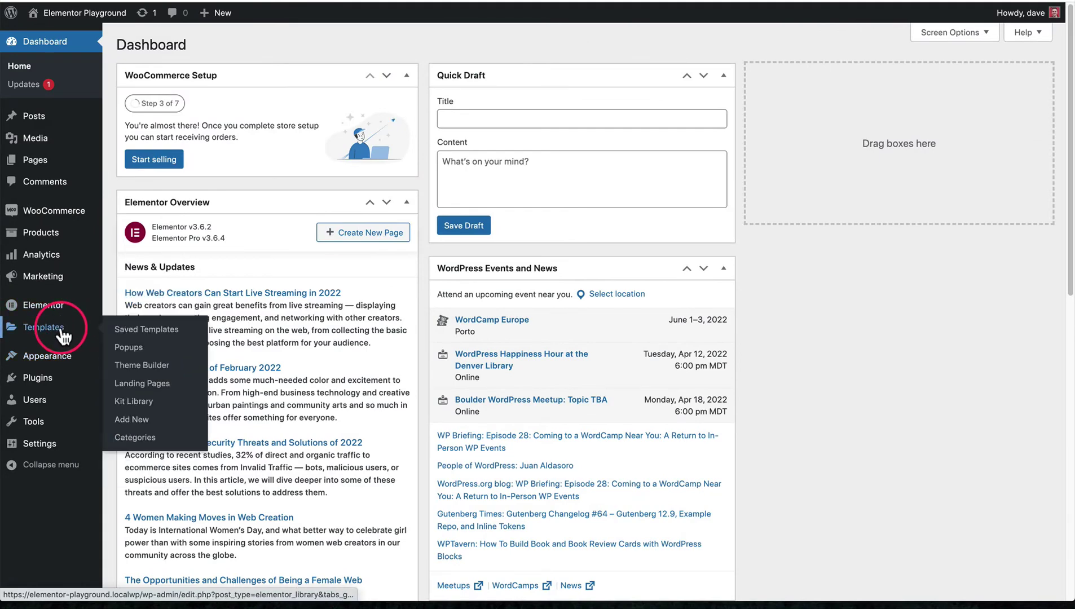
click(149, 367)
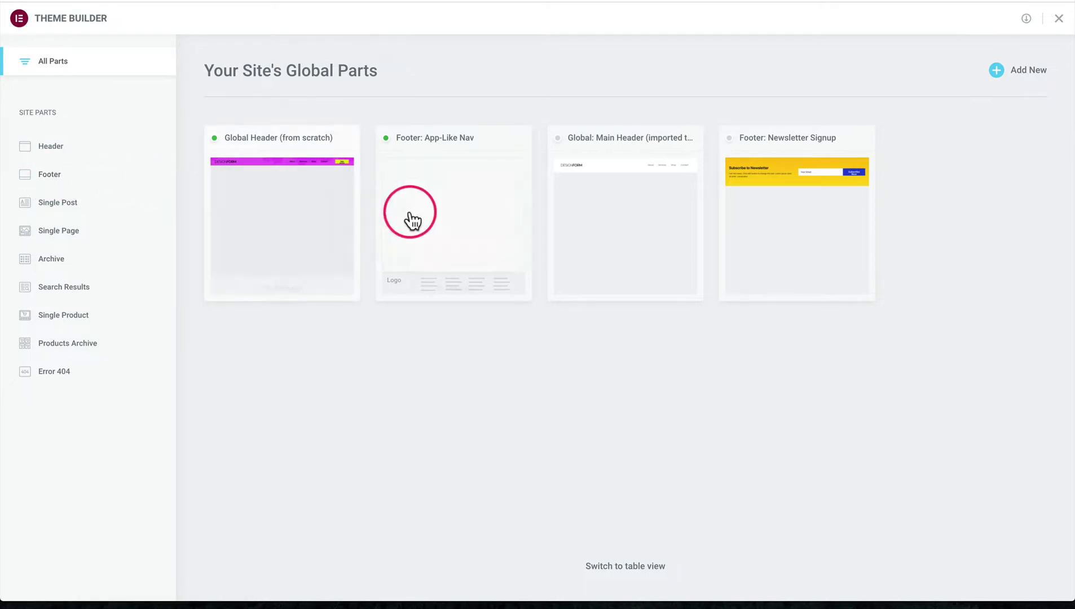
mouse_move(403, 222)
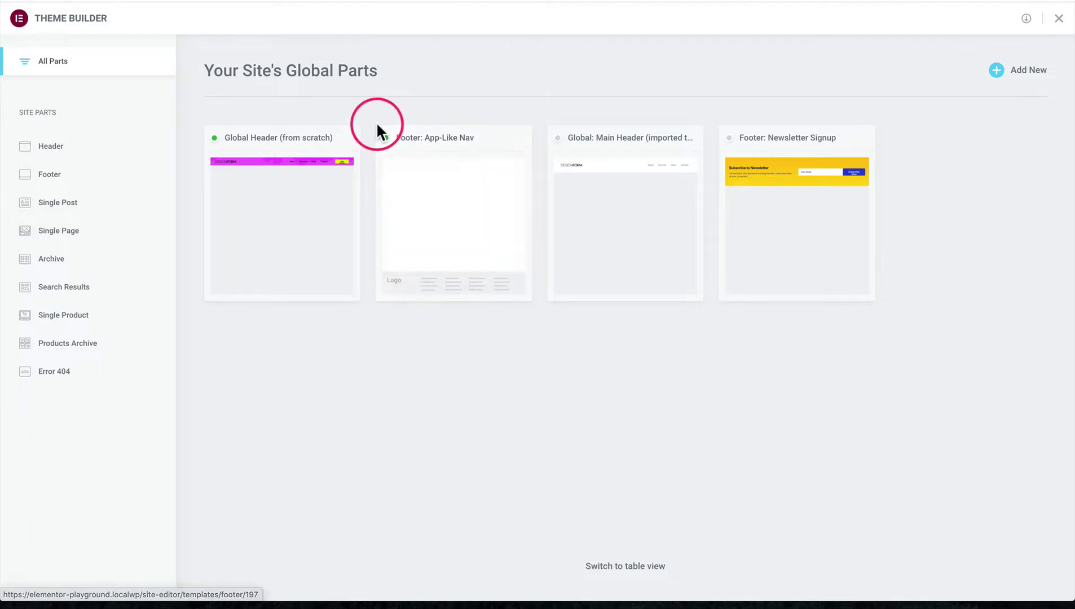
click(437, 229)
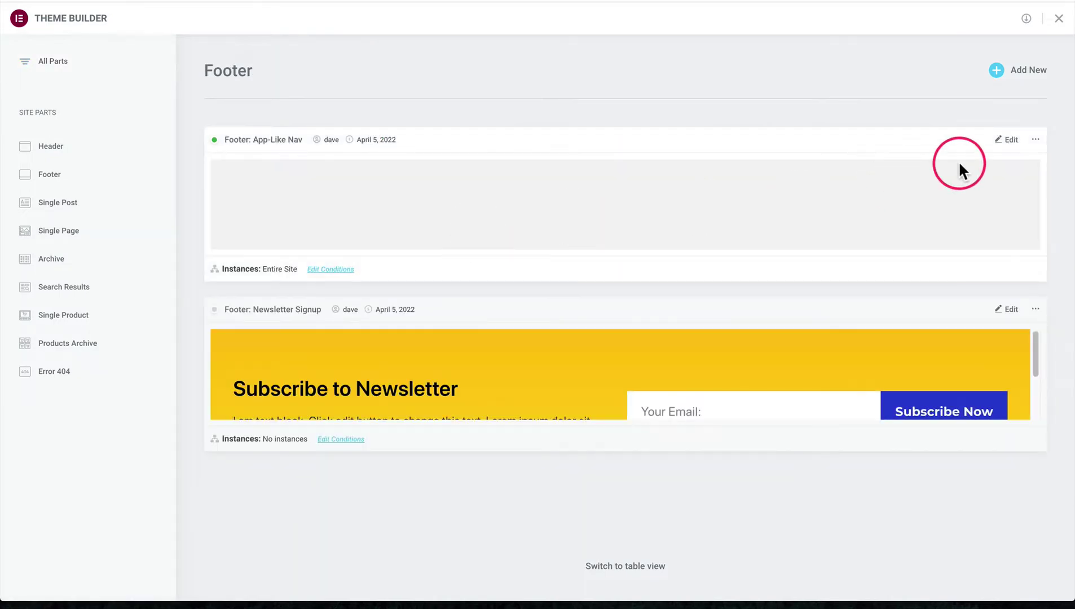
click(1006, 140)
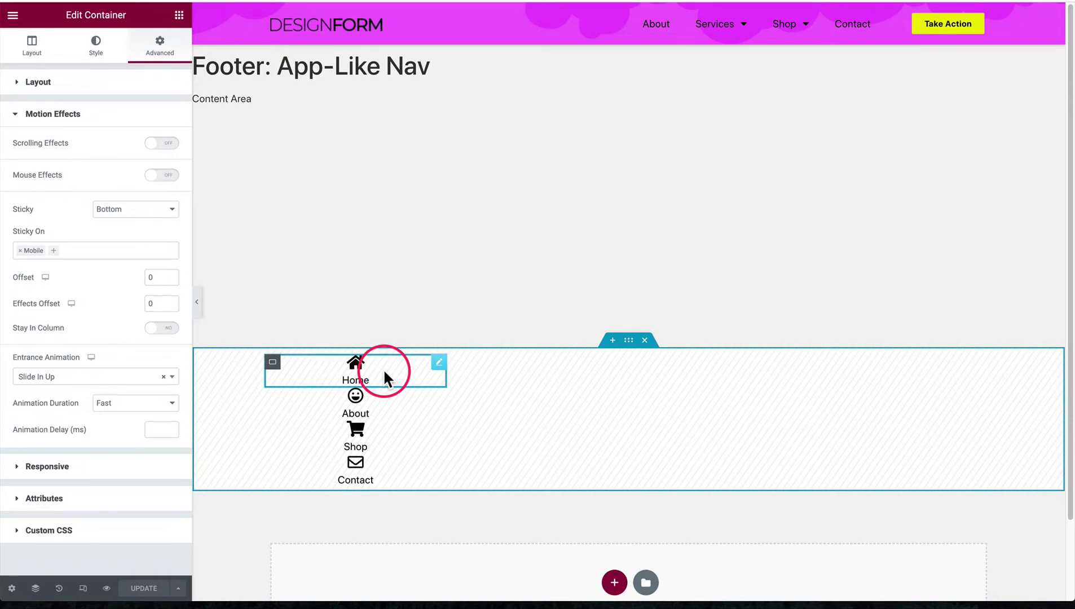
- Start adding a new container below the existing icon navigation and bring up its structure choices
scroll(494, 339, down, 1)
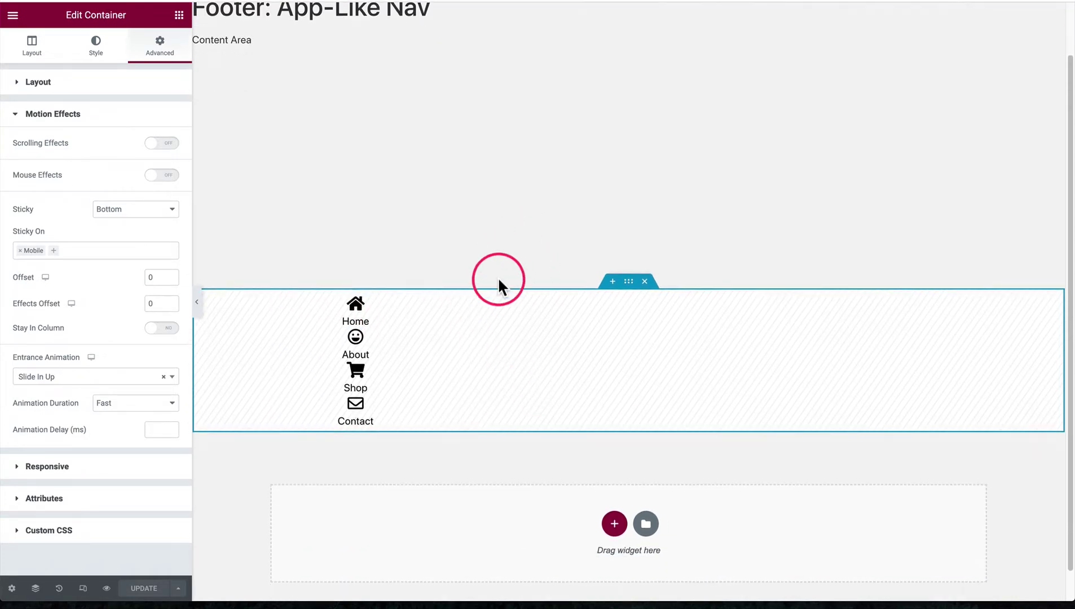
scroll(492, 334, down, 1)
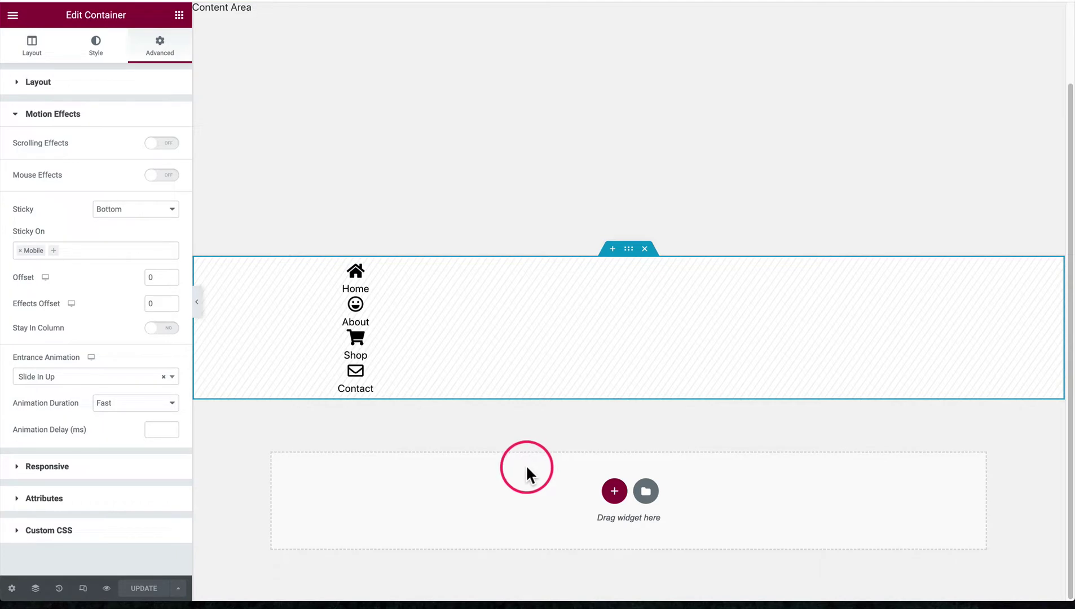
click(614, 490)
scroll(632, 432, down, 1)
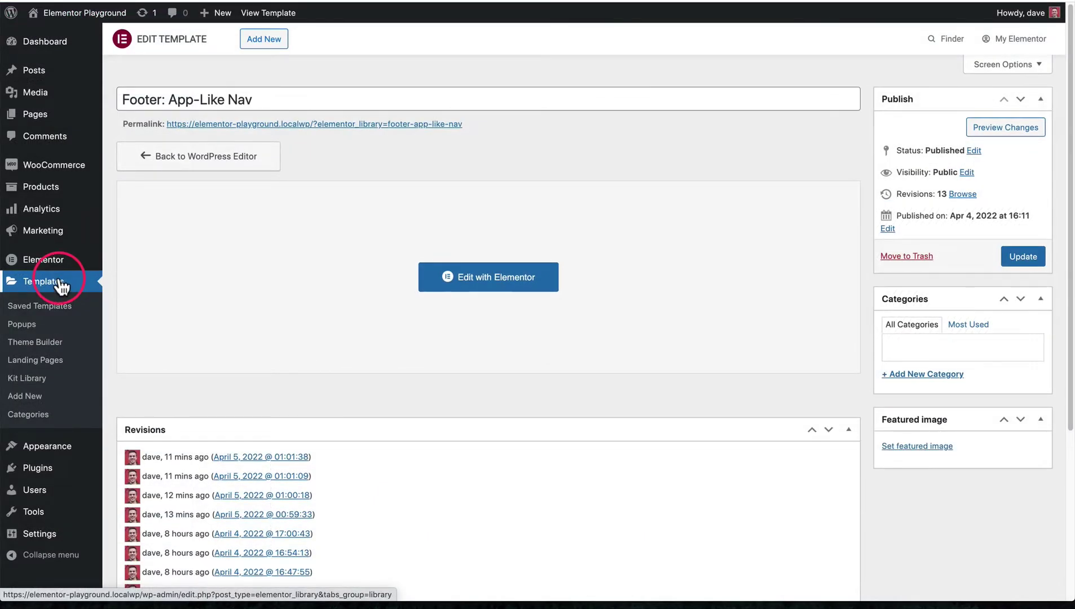
- Check in Elementor's experiments settings that the Flexbox Container feature is set to Active
mouse_move(54, 269)
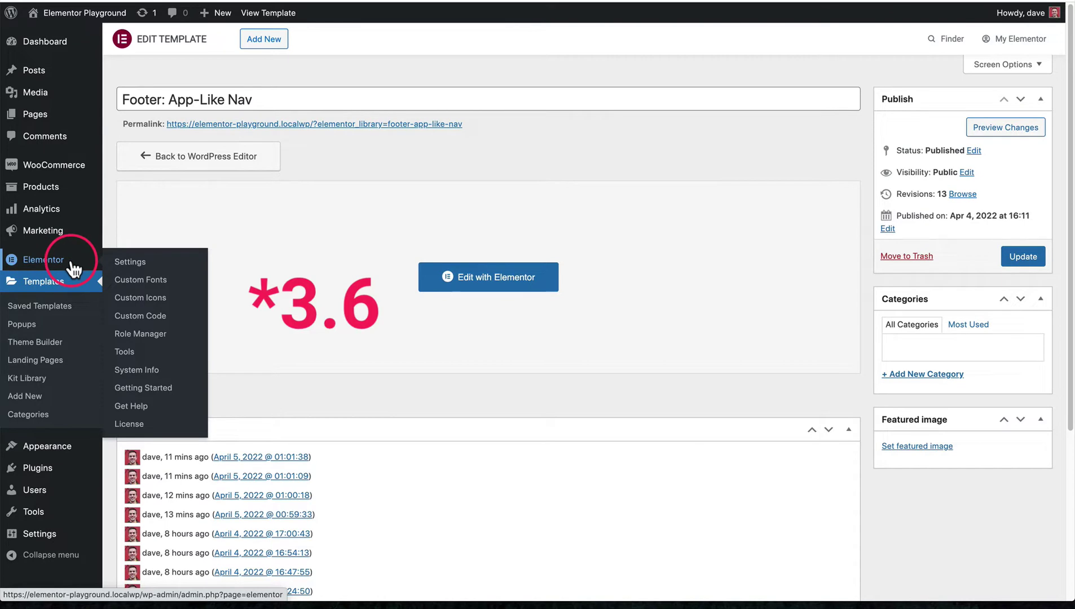
click(119, 262)
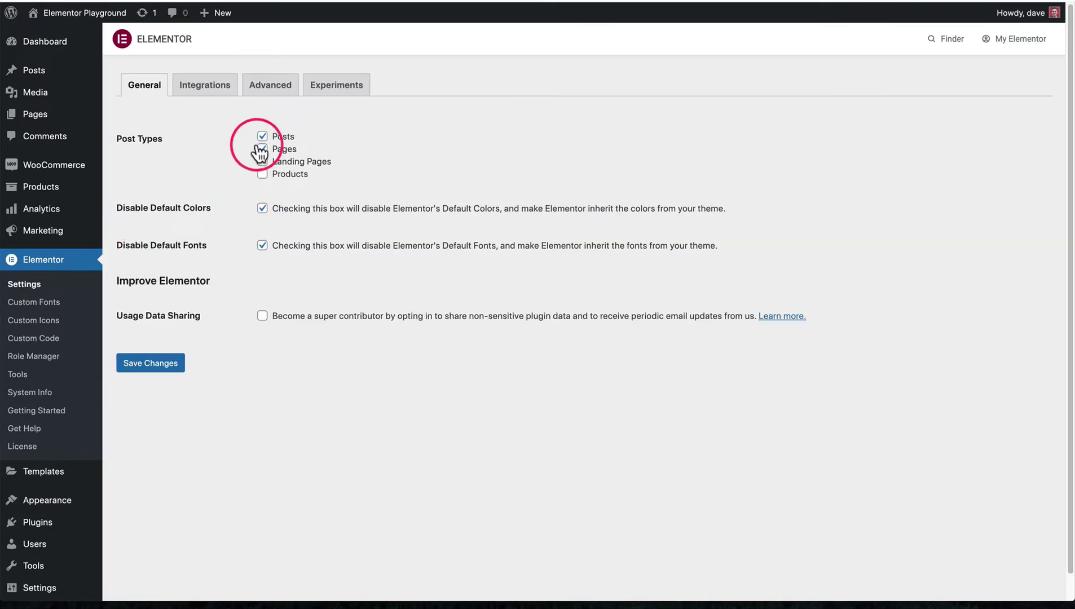
click(338, 88)
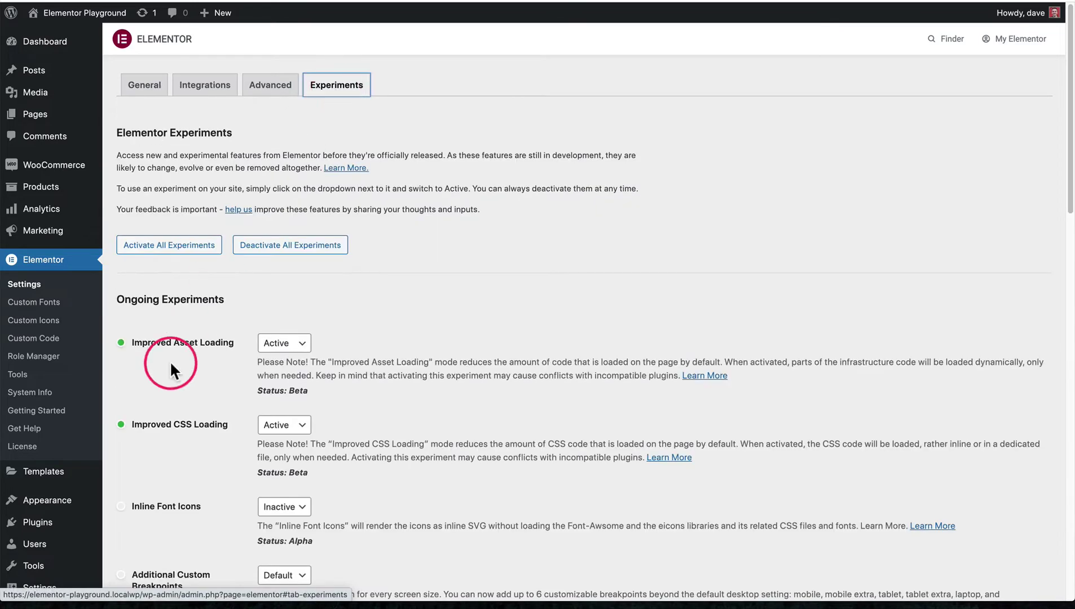
scroll(205, 376, down, 3)
scroll(206, 386, down, 5)
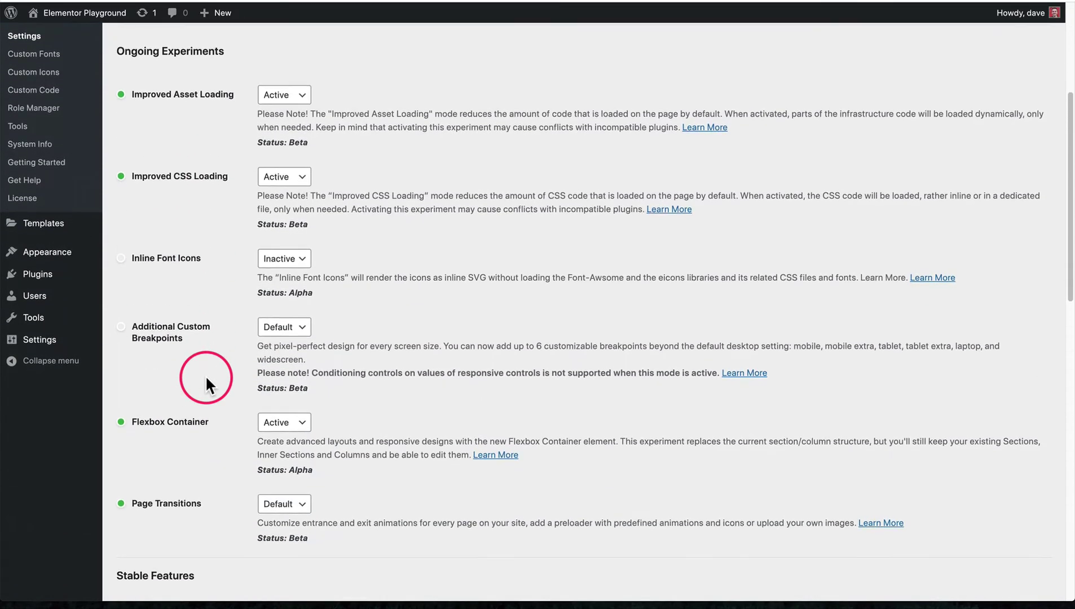
click(281, 361)
click(361, 389)
click(286, 362)
click(286, 359)
scroll(206, 394, down, 10)
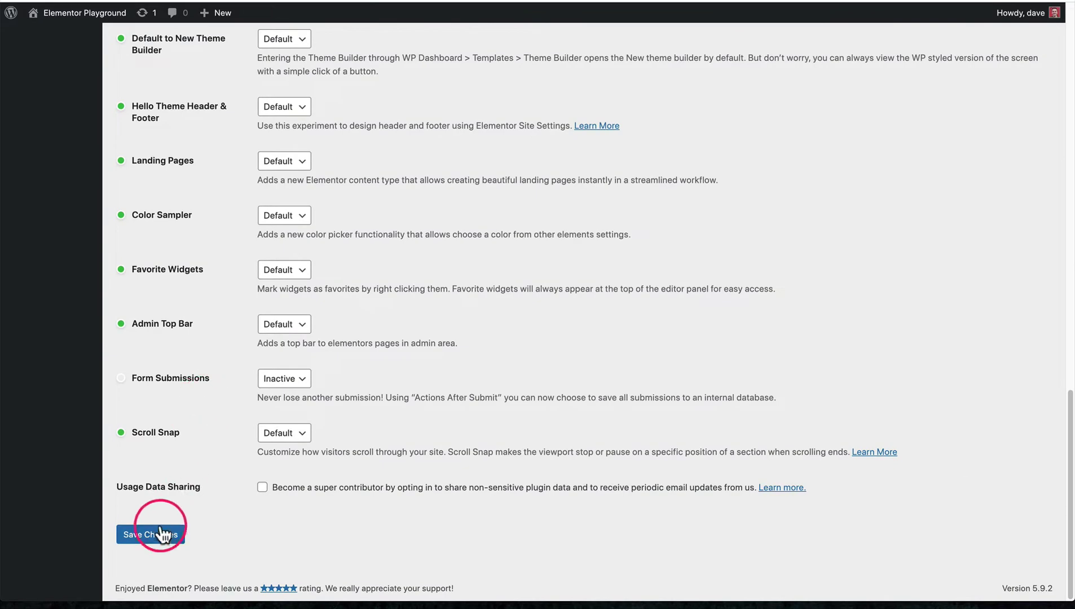
scroll(212, 421, up, 4)
scroll(213, 421, up, 3)
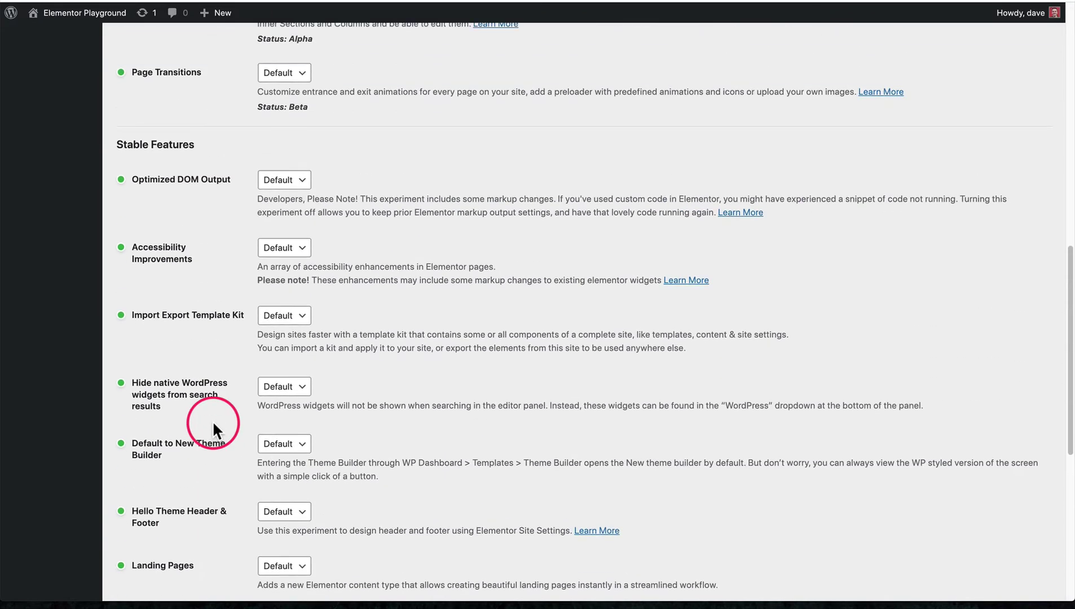
scroll(203, 266, up, 4)
scroll(206, 286, up, 2)
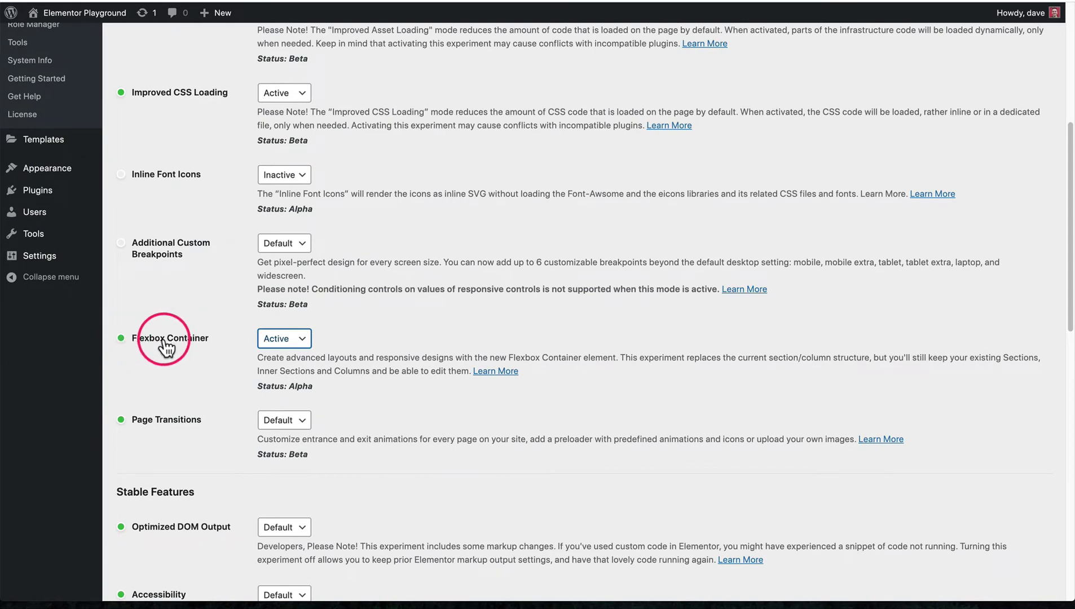
click(502, 228)
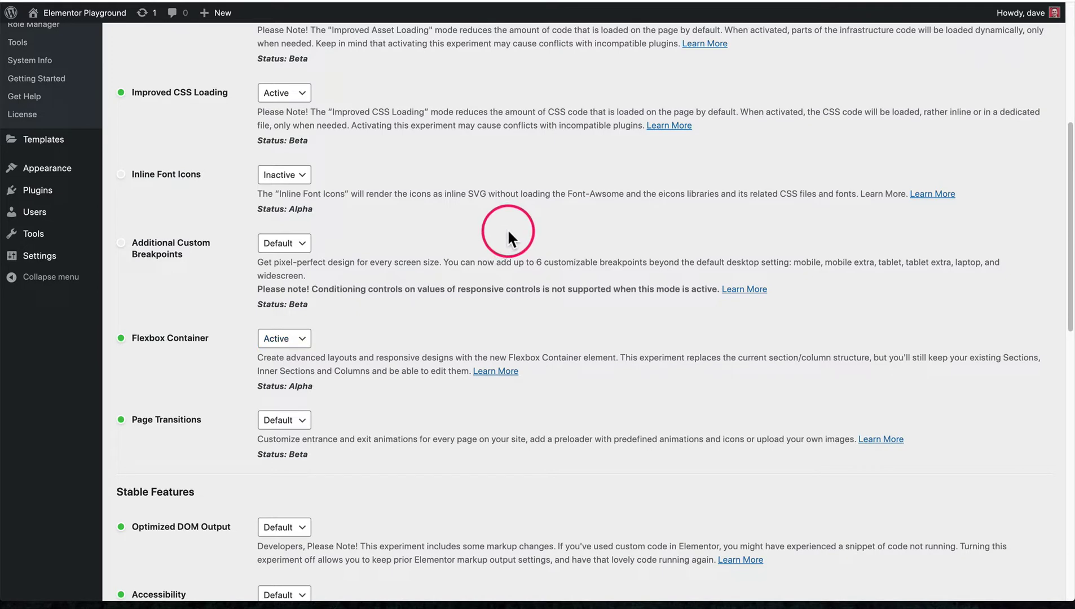
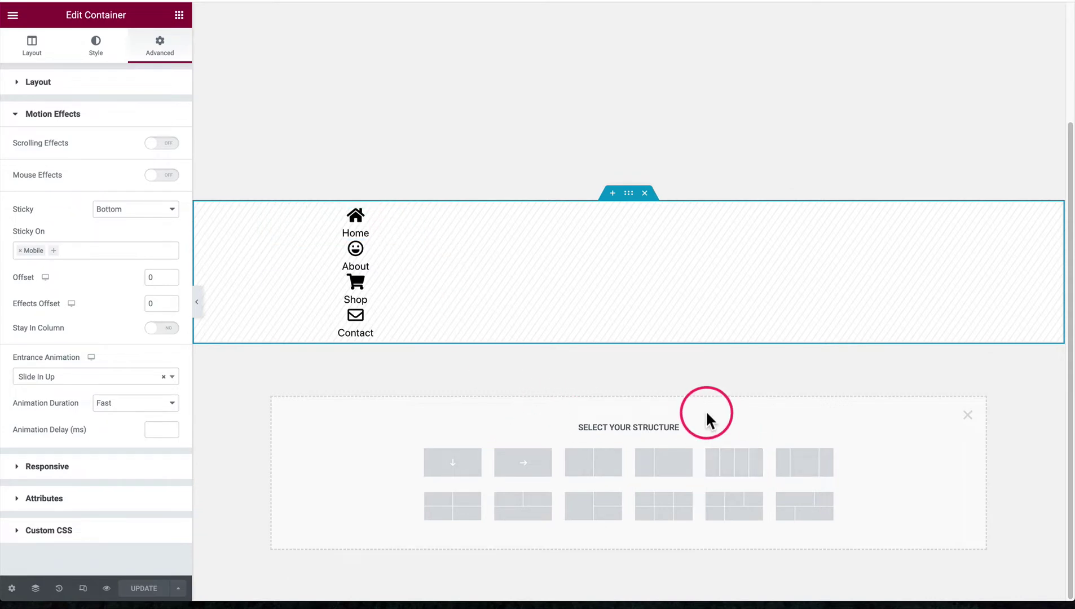
- Insert a container with four equal columns and set the parent container's items to a row direction with No Wrap
click(735, 468)
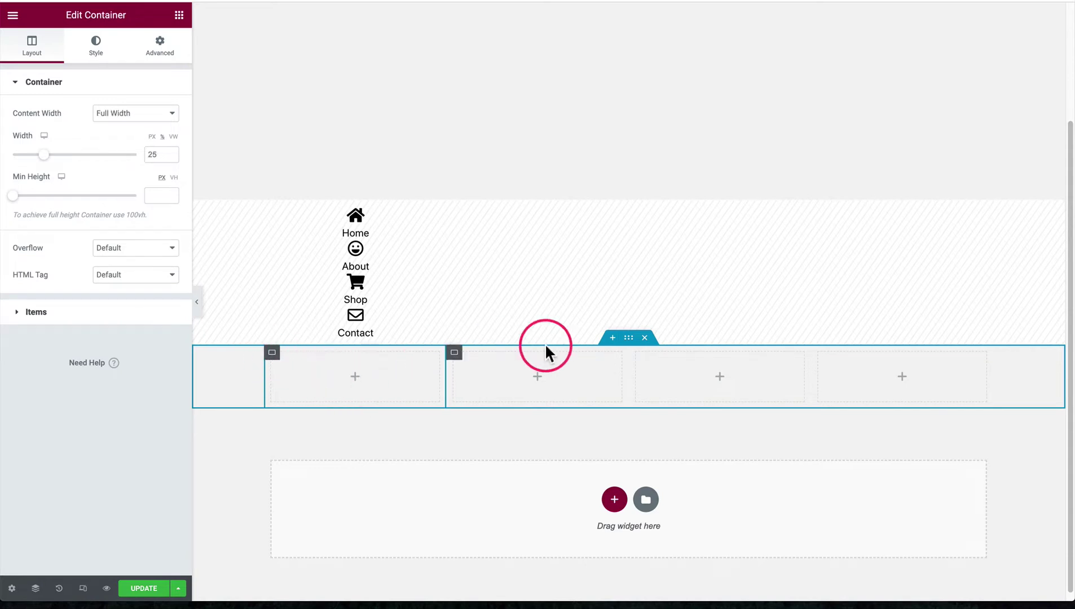
click(629, 338)
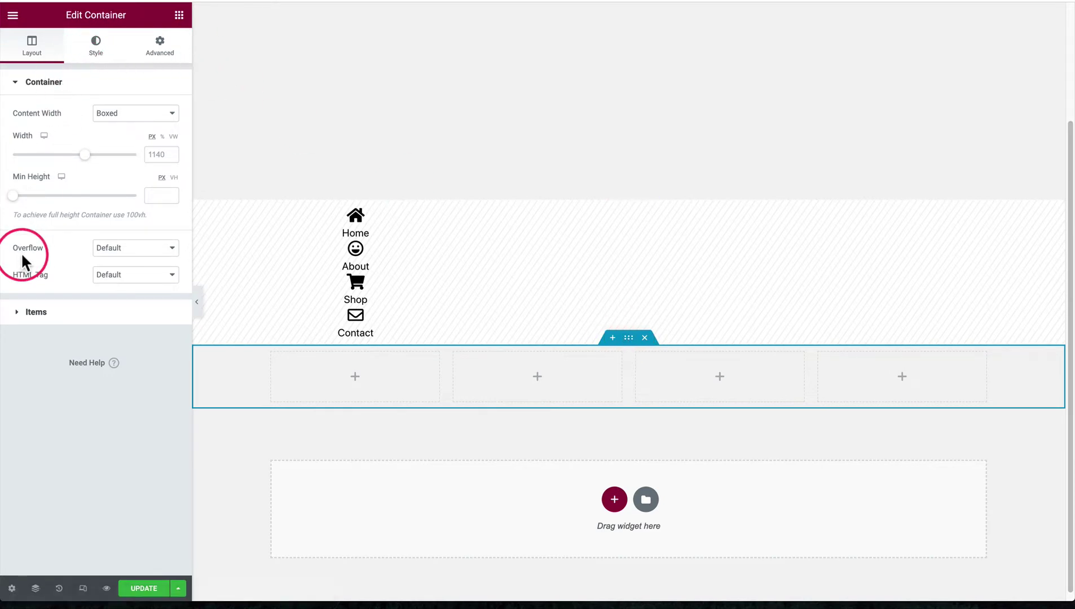
click(49, 315)
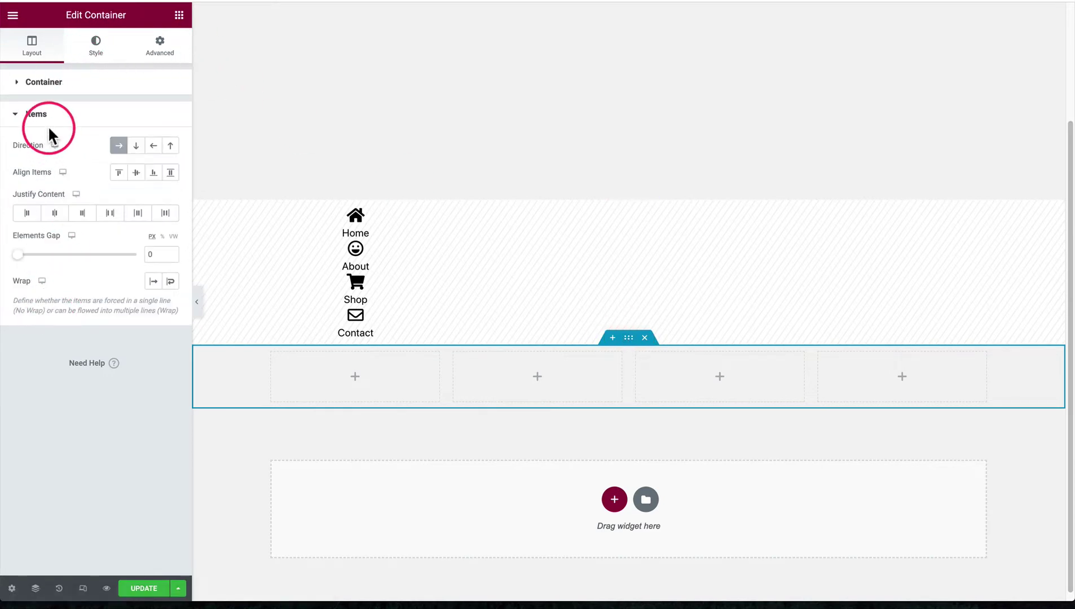
click(118, 146)
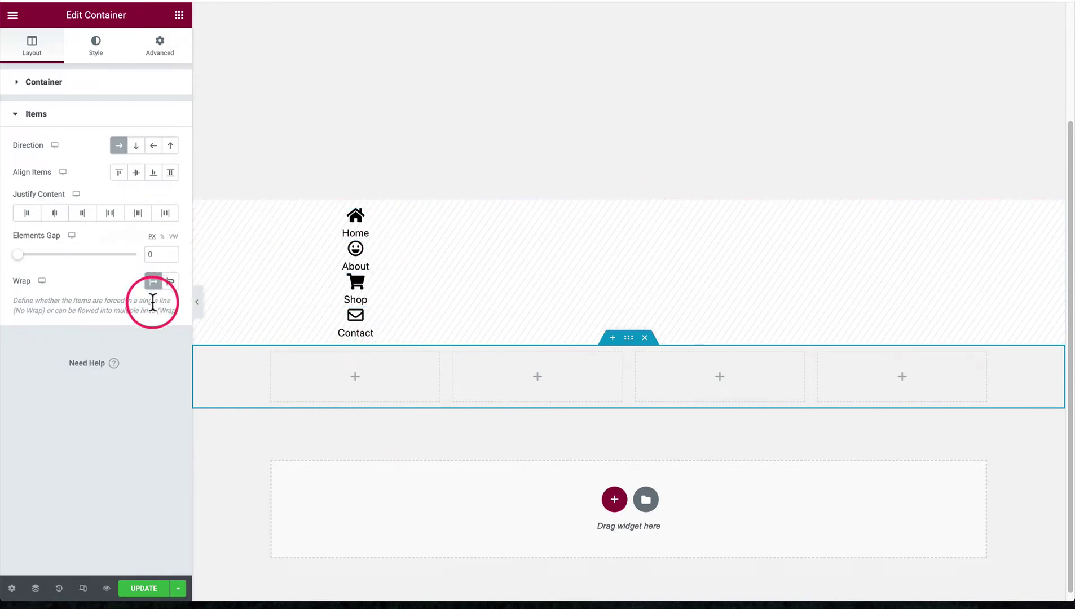
click(153, 281)
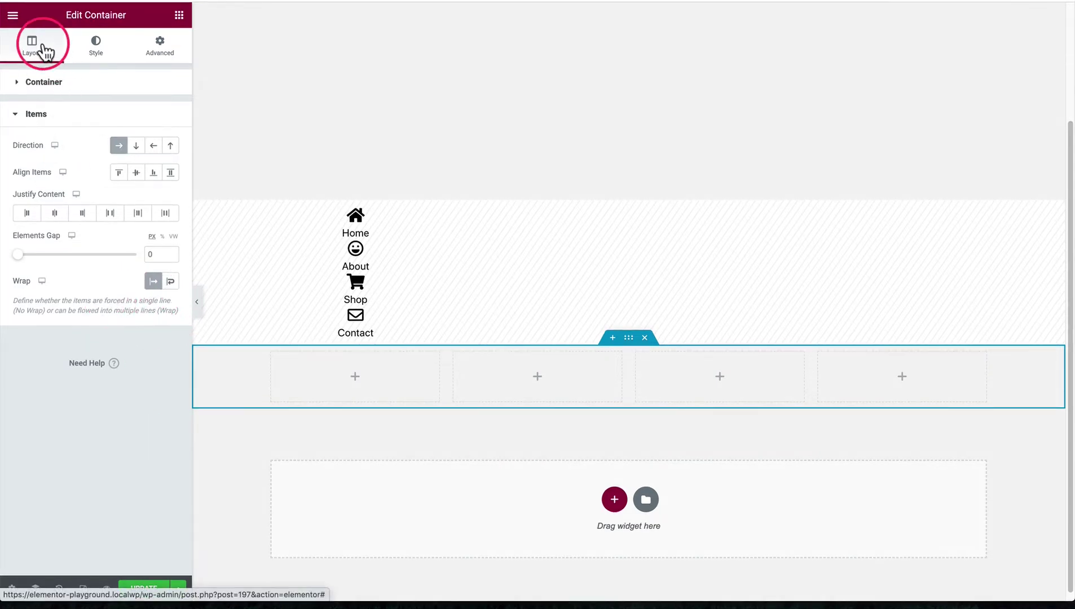
- Set the parent container's HTML tag to nav
click(52, 85)
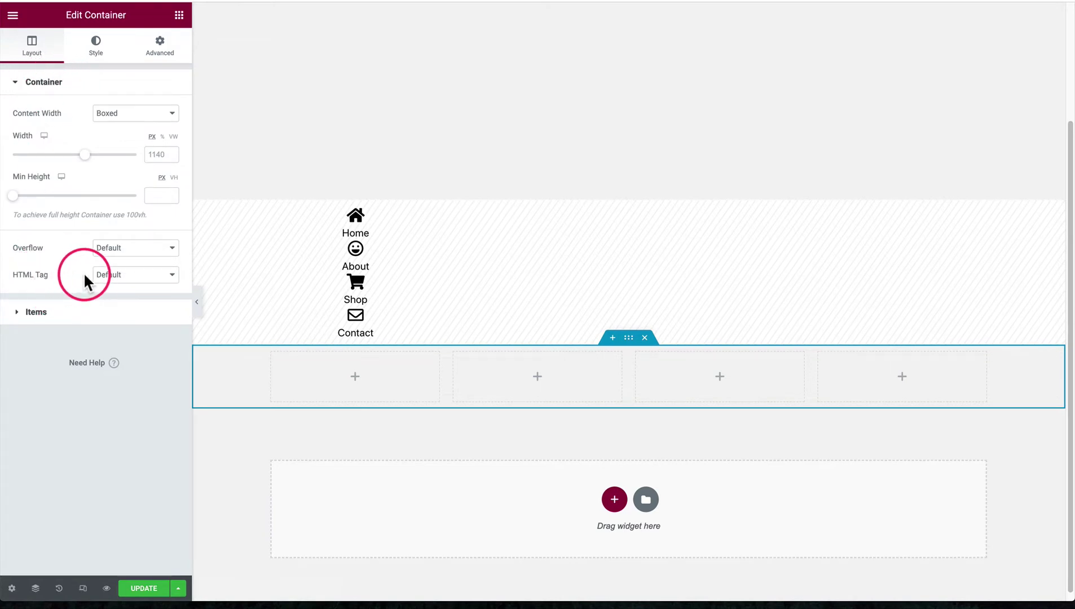
click(113, 275)
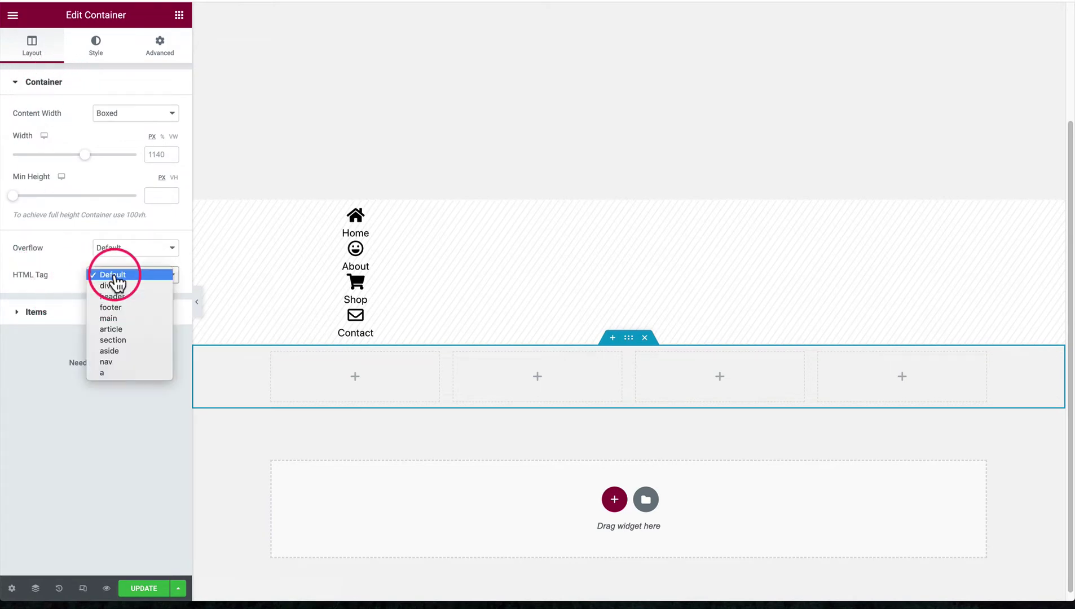
click(120, 362)
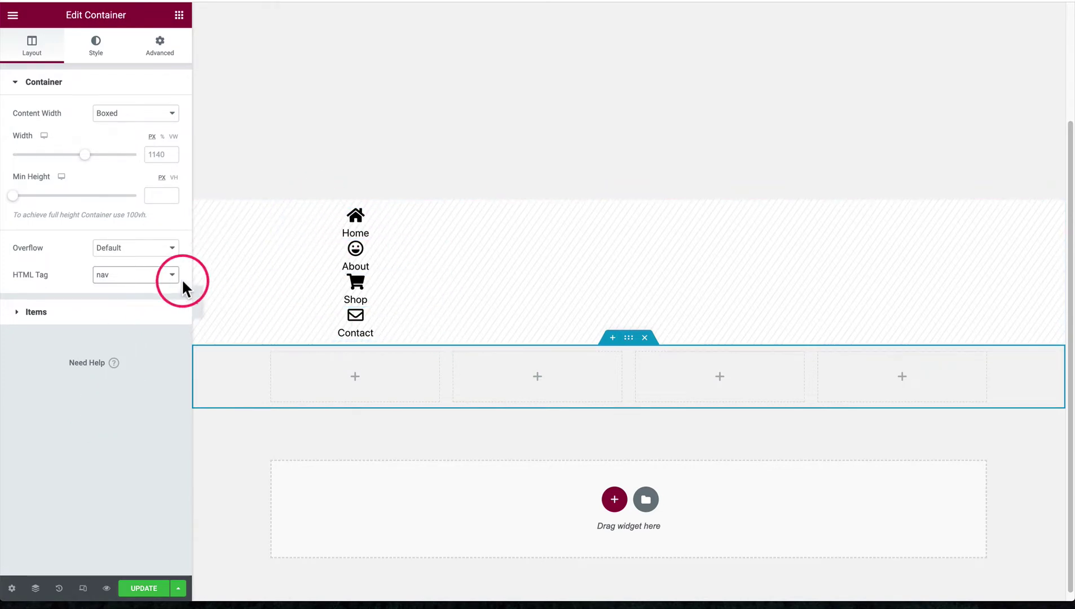
click(148, 276)
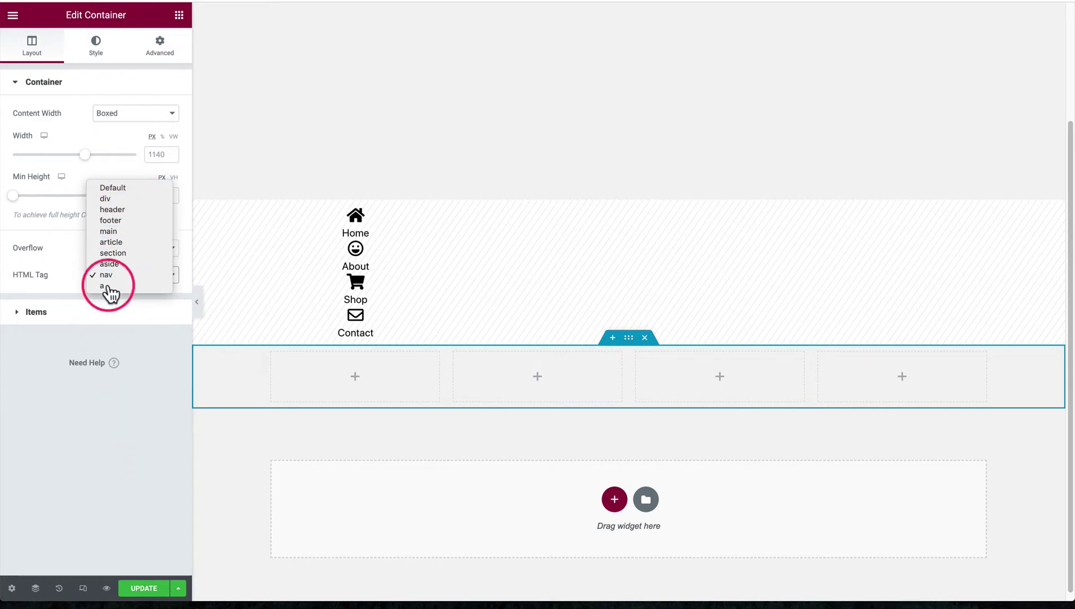
click(110, 427)
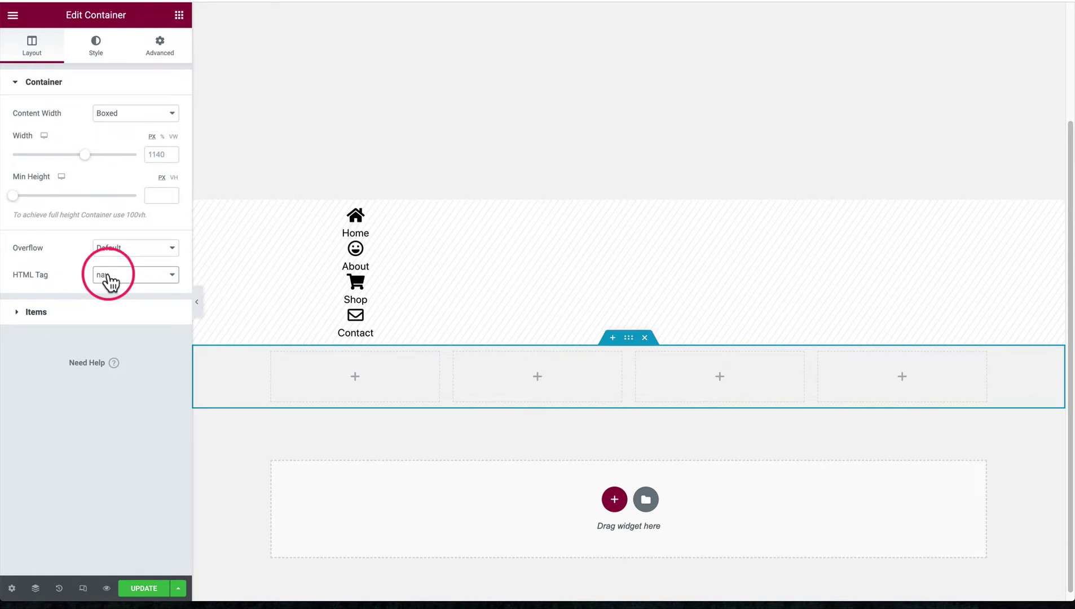
- Make the parent container sticky at the bottom on mobile only, removing desktop and tablet from its sticky devices
click(165, 56)
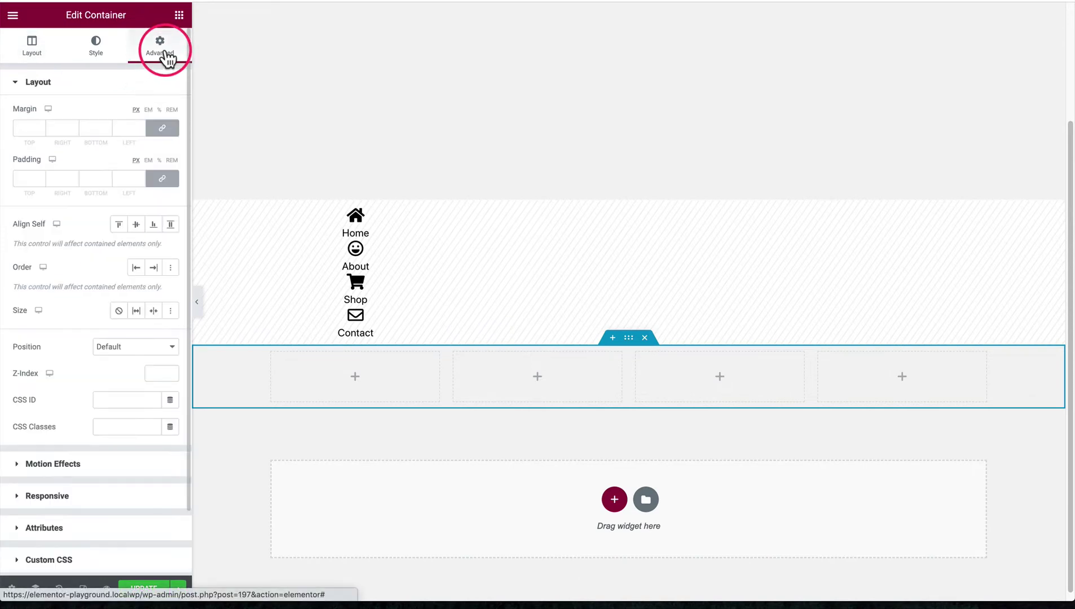
click(64, 466)
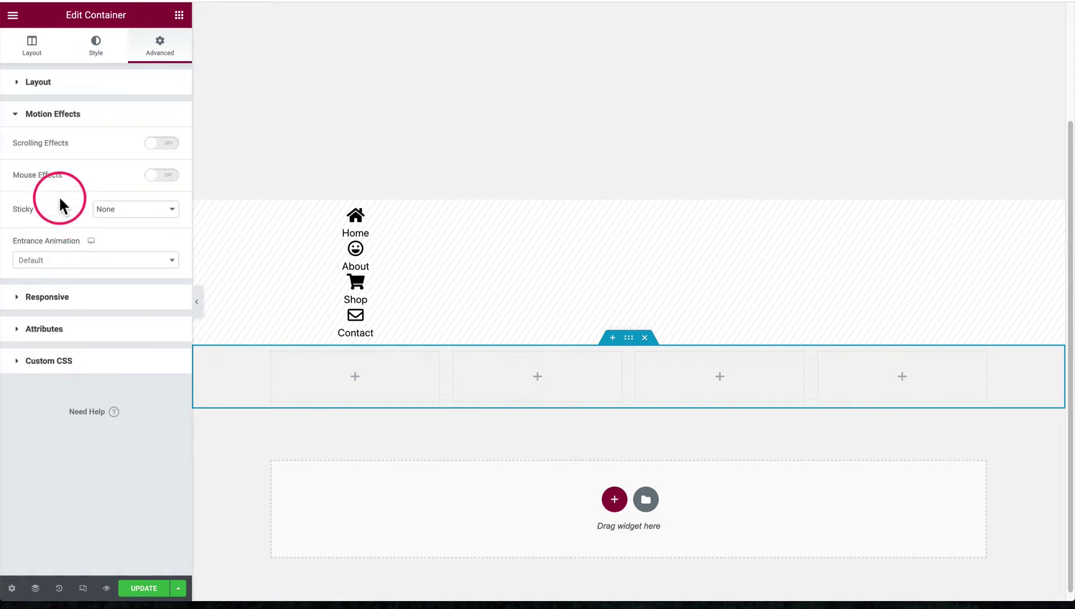
click(105, 210)
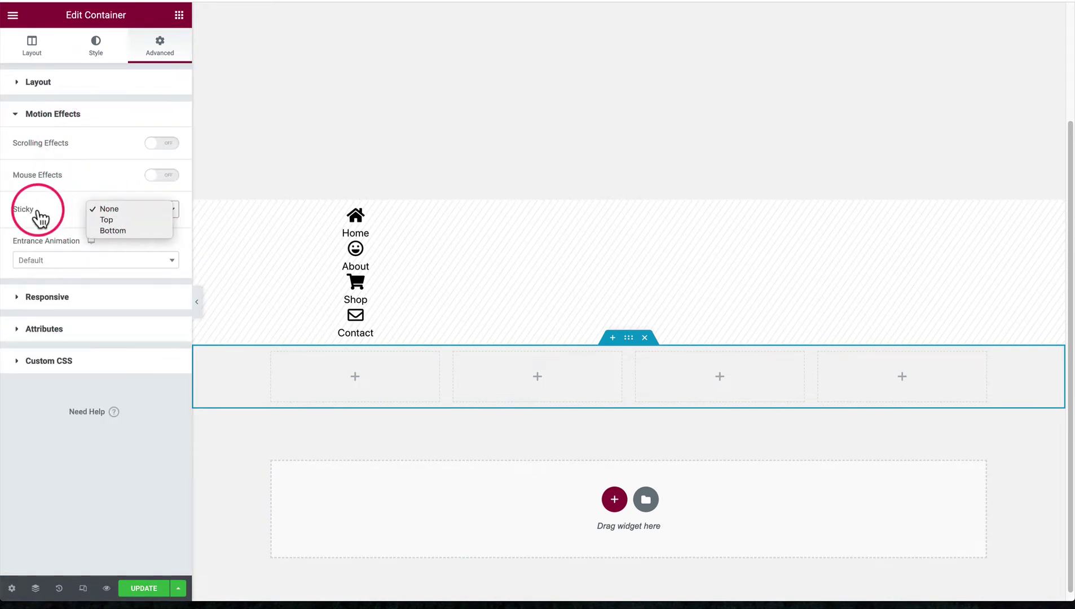
click(125, 231)
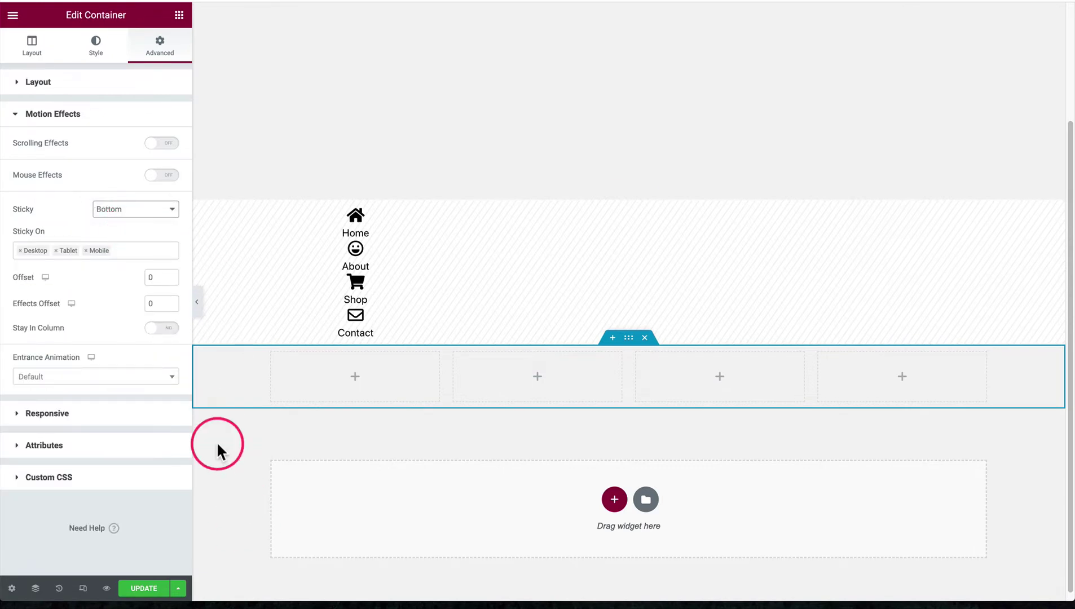
click(21, 252)
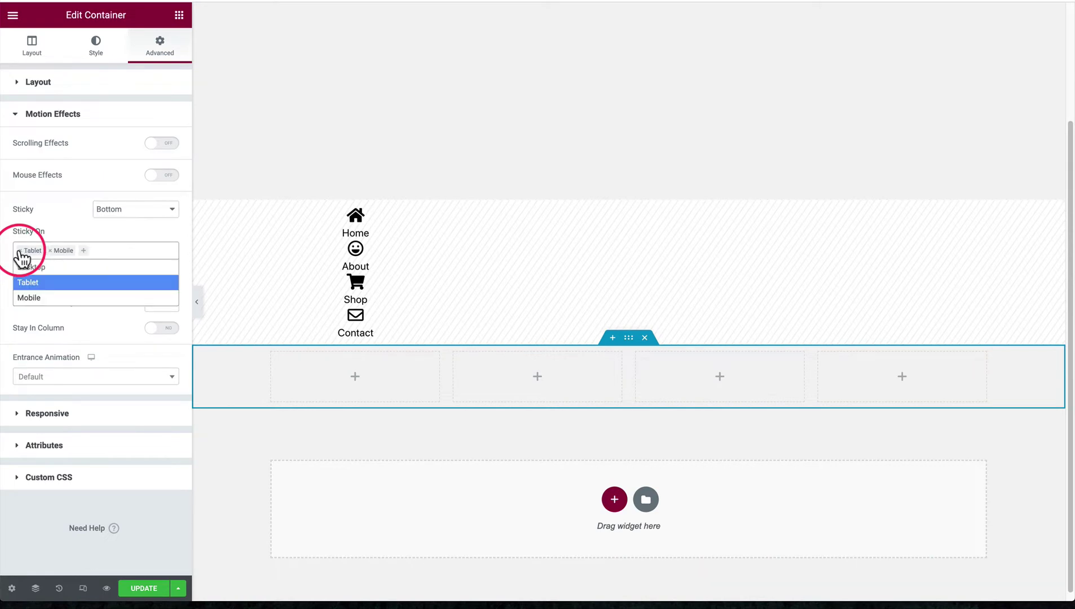
click(19, 251)
click(79, 226)
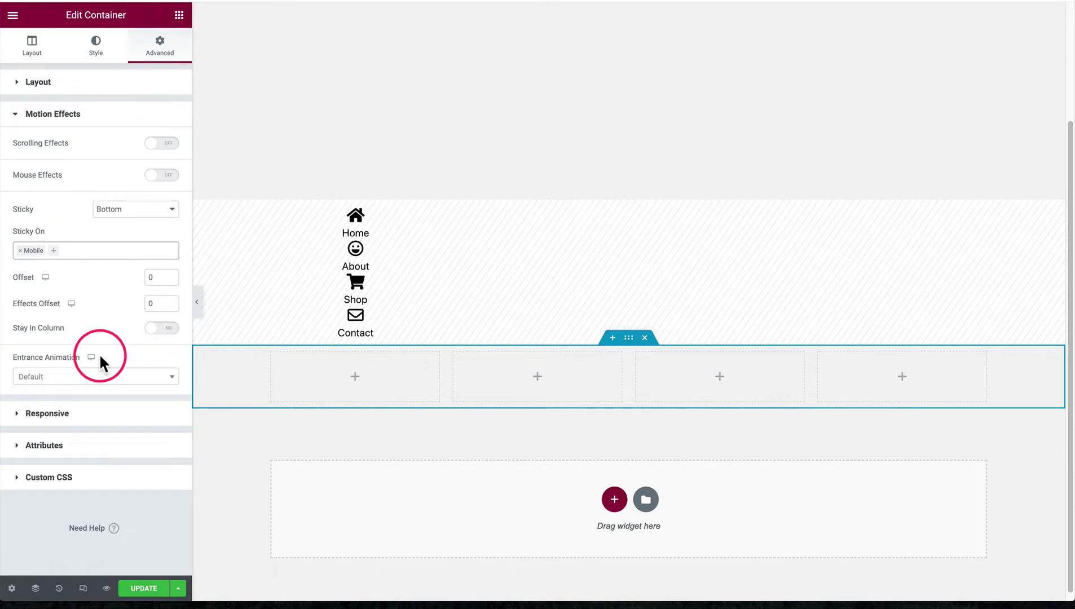
- Hide the parent container on desktop and tablet
click(56, 416)
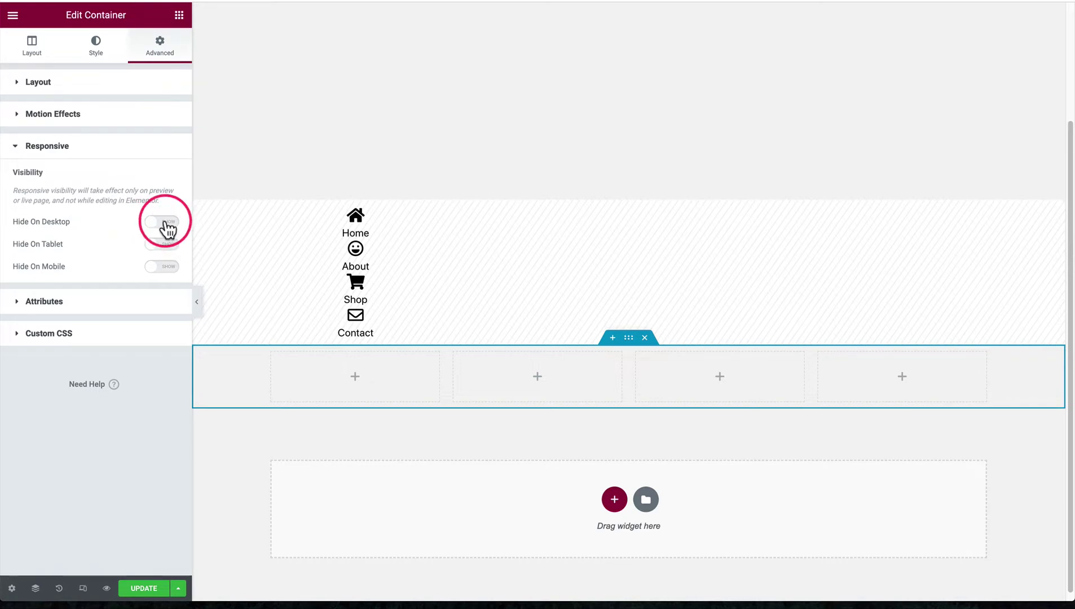
click(163, 245)
click(167, 223)
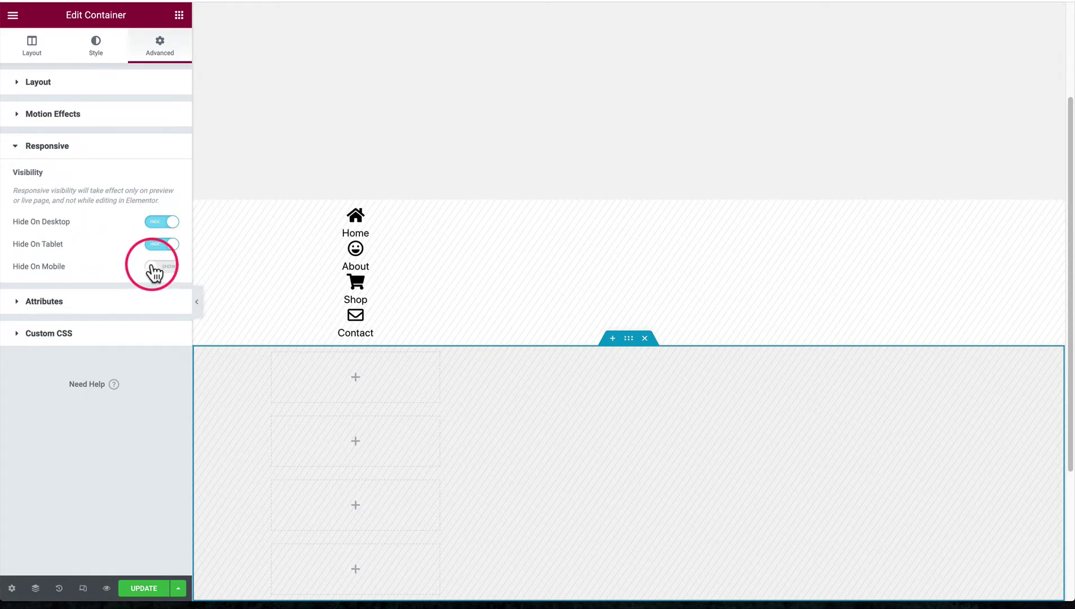
- Give the parent container a classic background using the global color Kit BG (#FFFFFF)
click(99, 64)
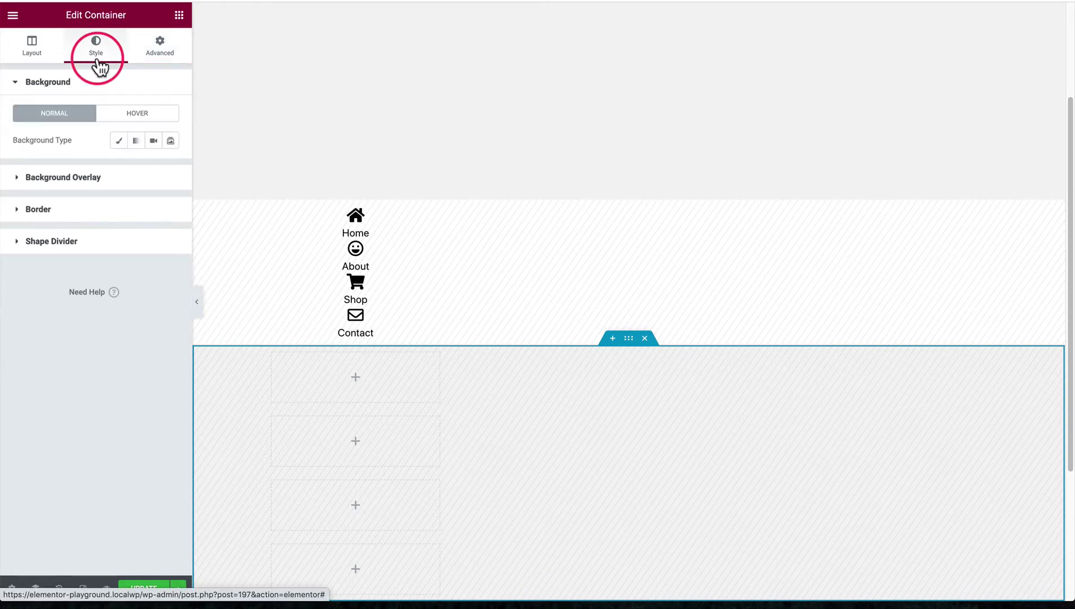
click(117, 143)
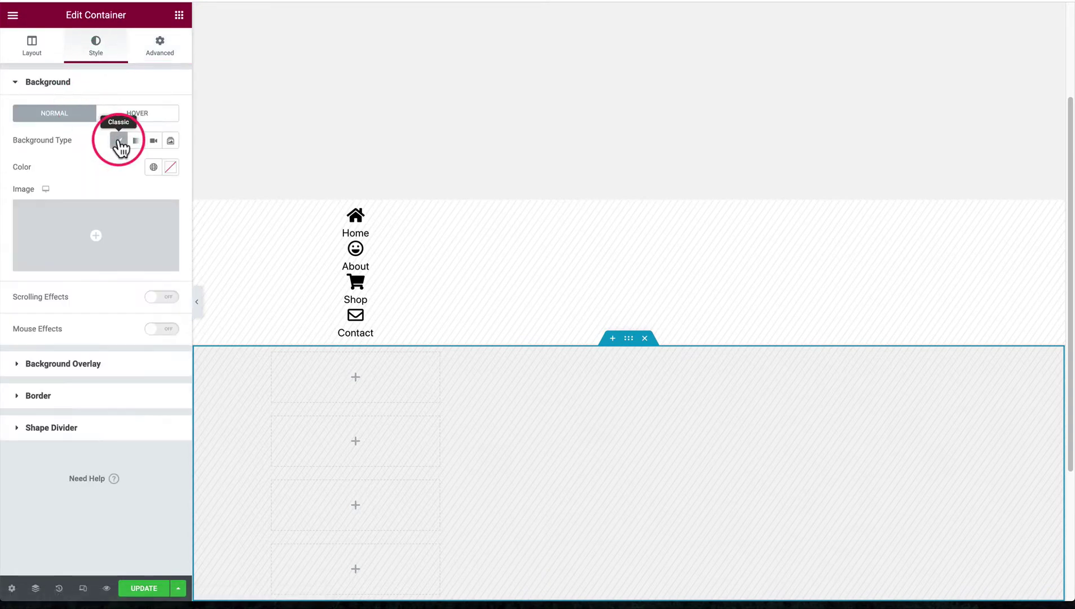
click(153, 168)
click(70, 339)
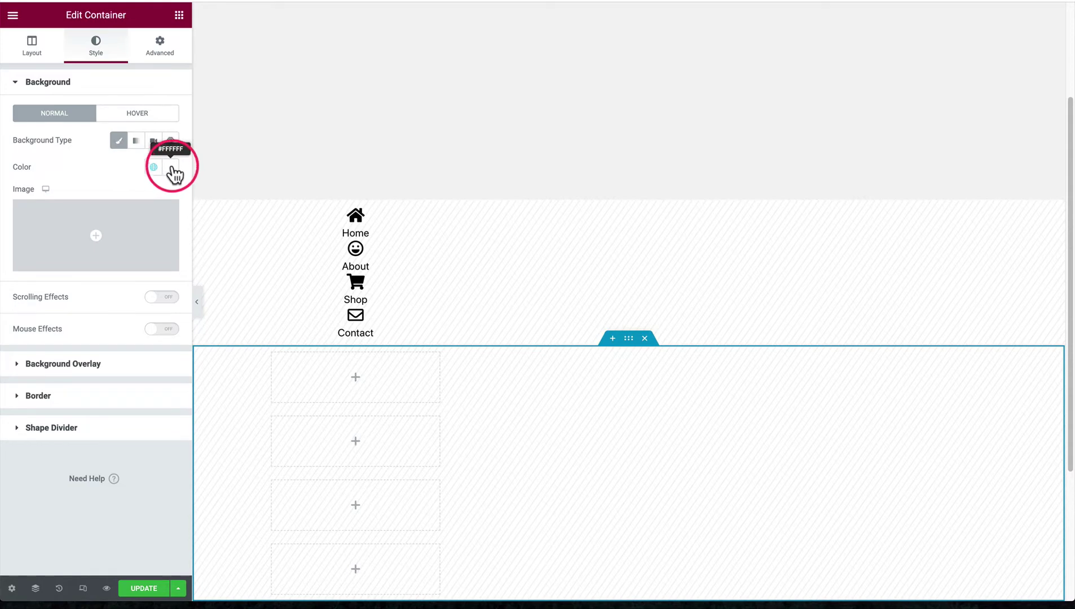
- Add a solid border to the parent container with unlinked widths of 1 on top and 0 elsewhere, in the global Text color
click(65, 397)
click(127, 205)
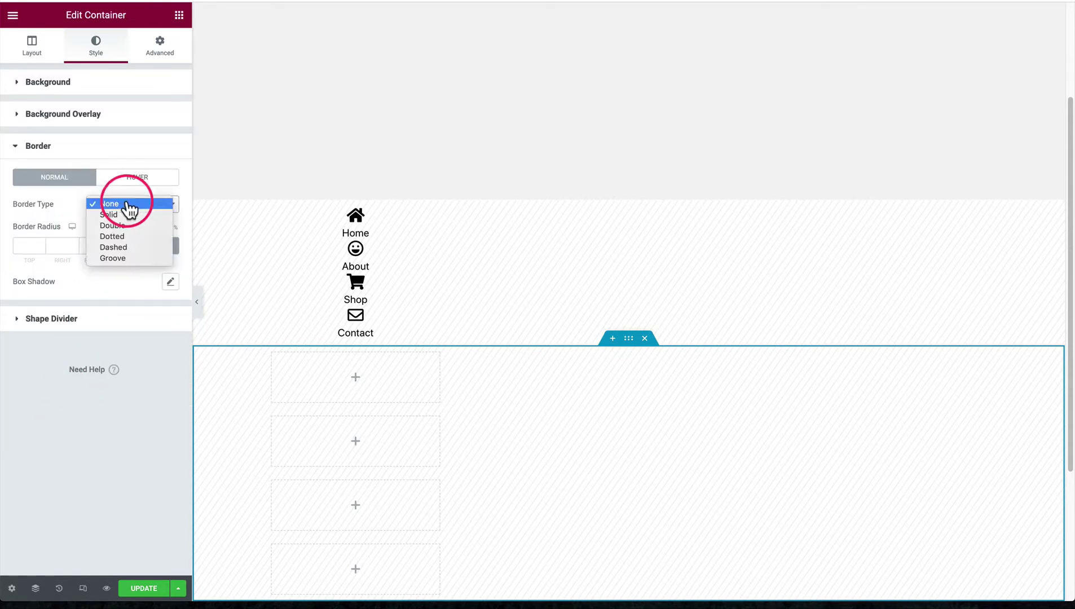
click(128, 215)
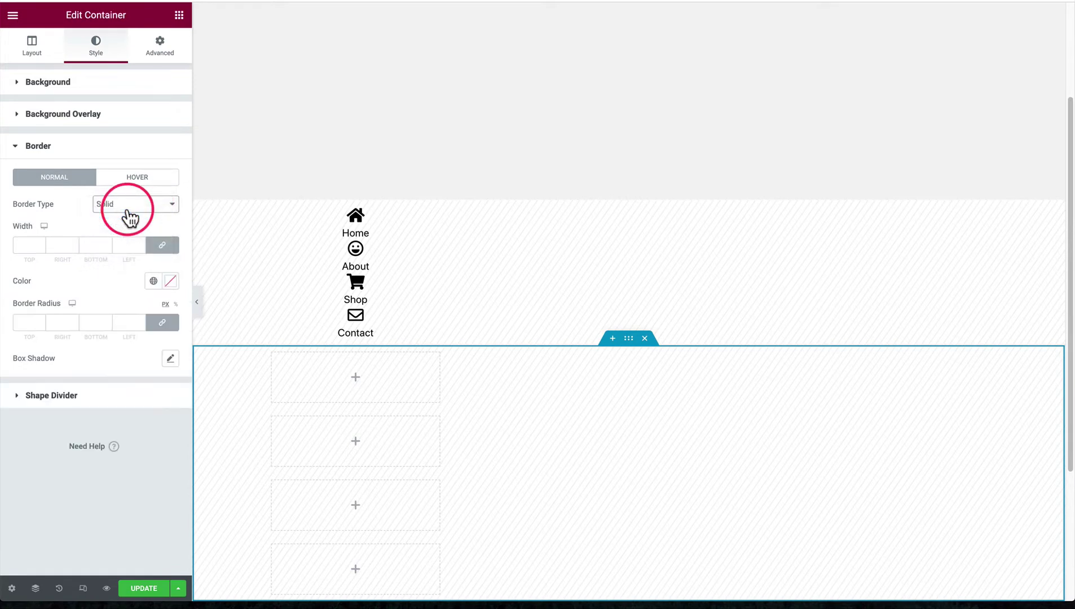
click(162, 245)
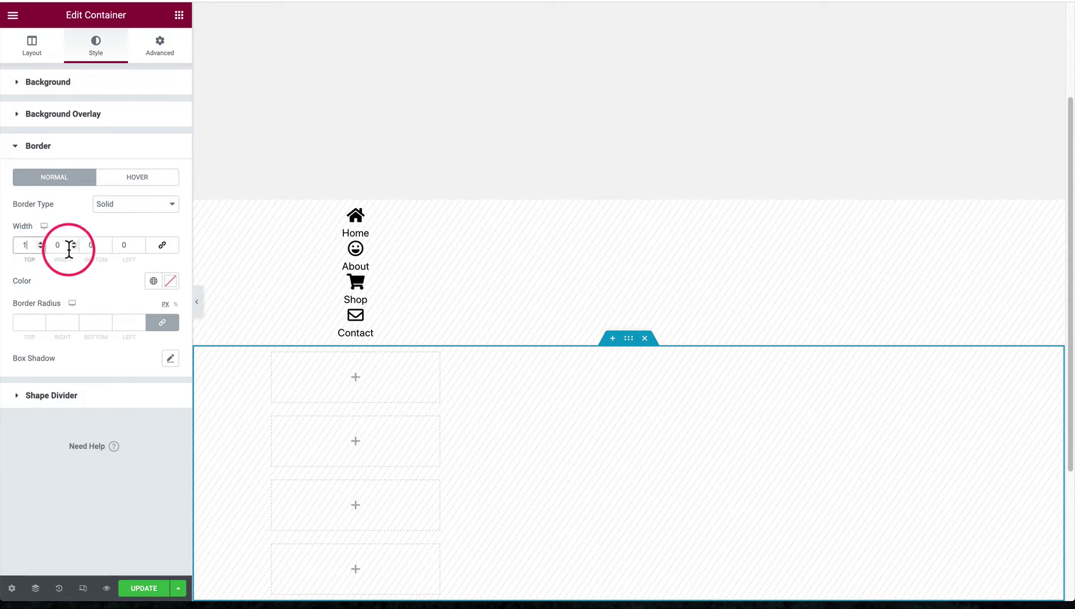
click(153, 282)
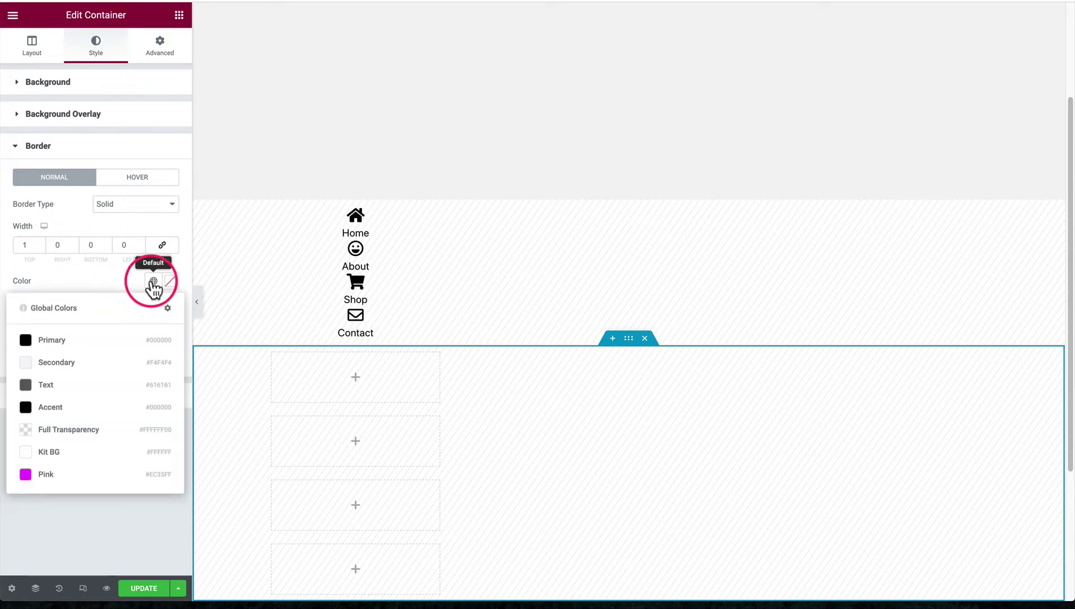
click(61, 389)
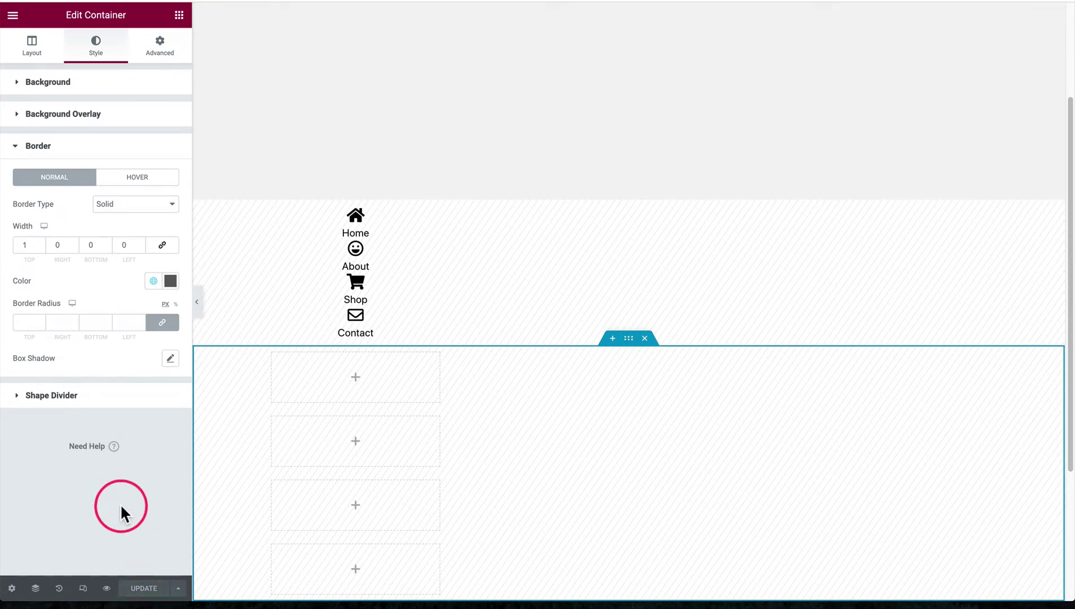
- Set the parent container's unlinked padding to 12 px top, 0 right, 8 px bottom and 0 left
click(150, 66)
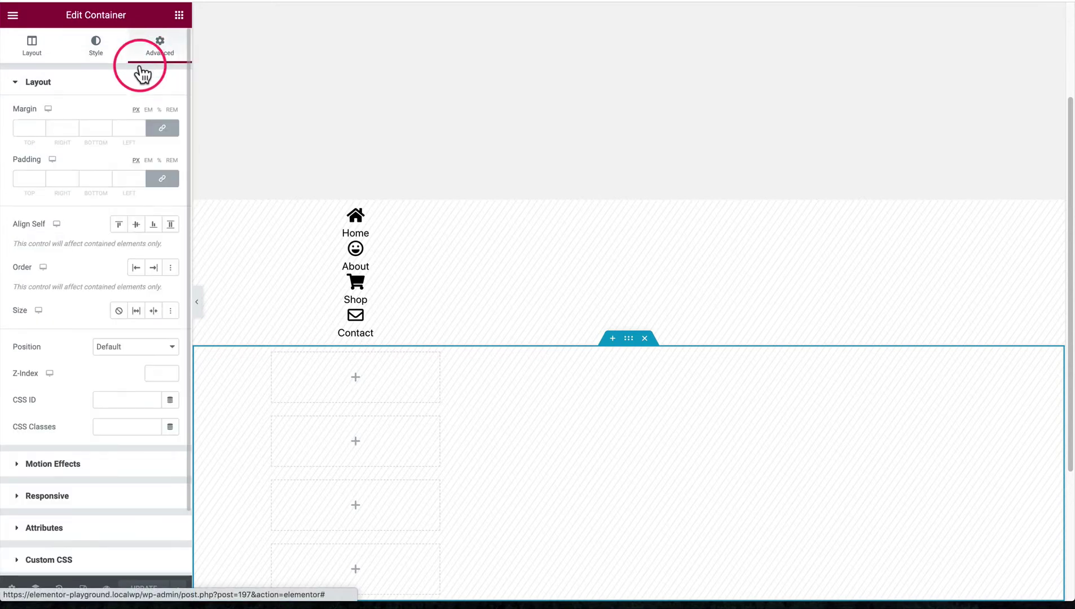
click(163, 180)
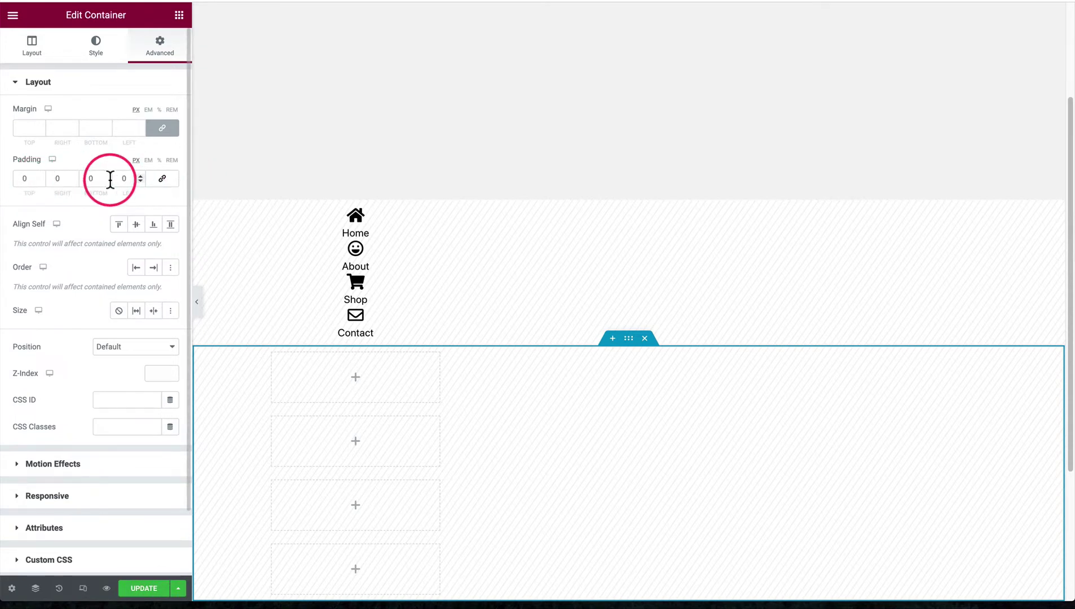
click(39, 176)
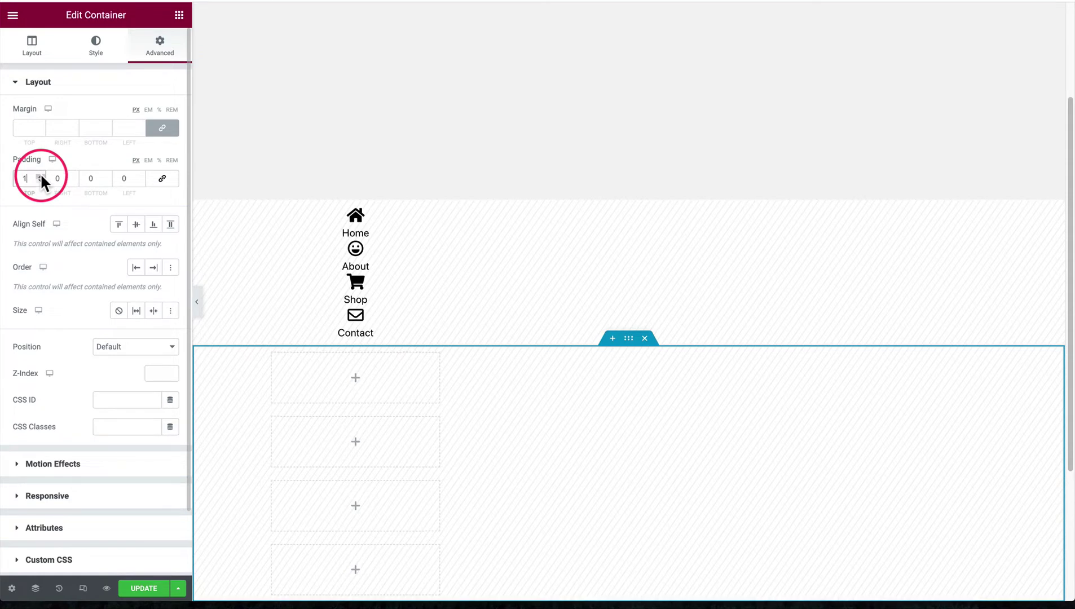
click(40, 175)
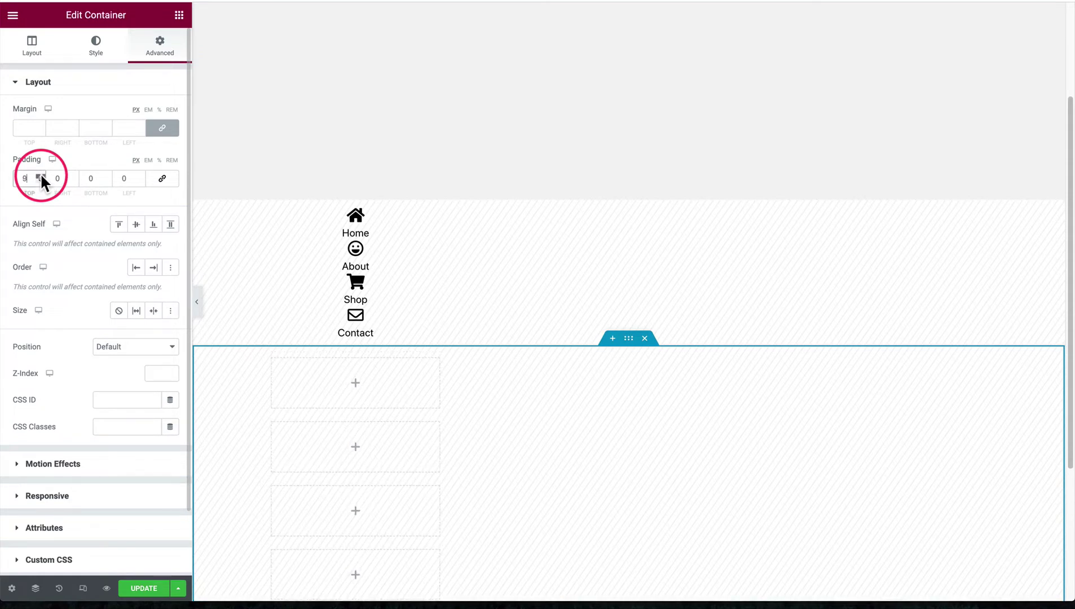
click(106, 175)
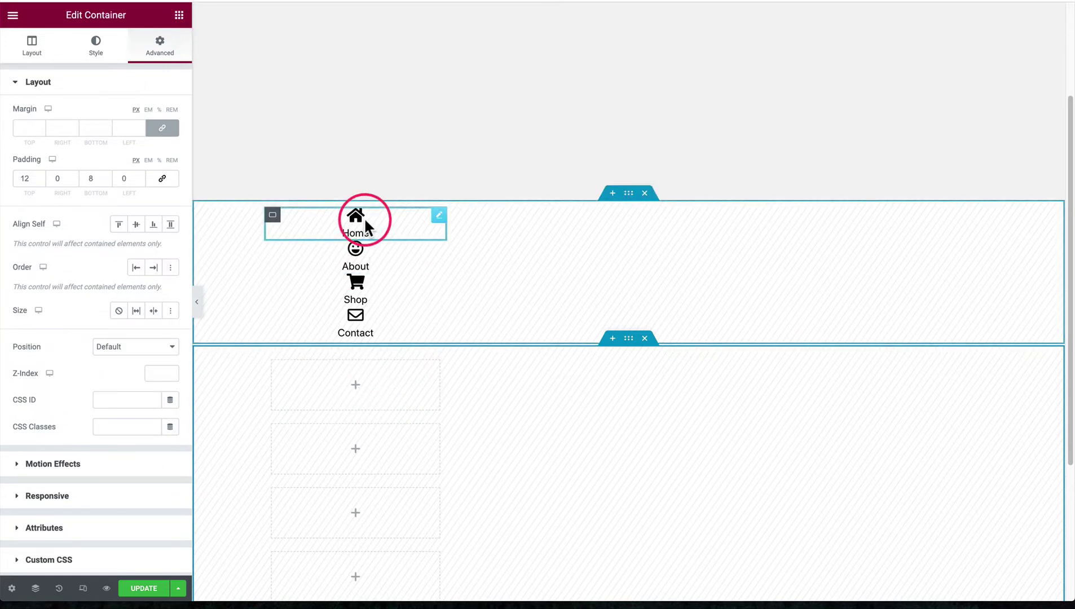
- Find the Icon Box widget by searching for "icon" and place it in the first inner container
click(180, 19)
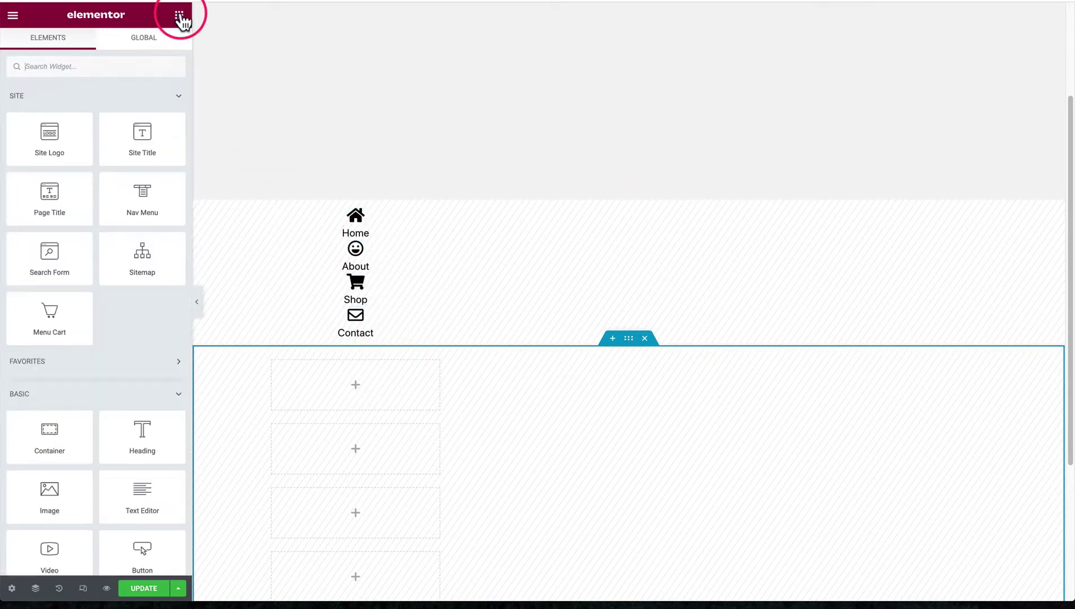
click(105, 64)
text(icon)
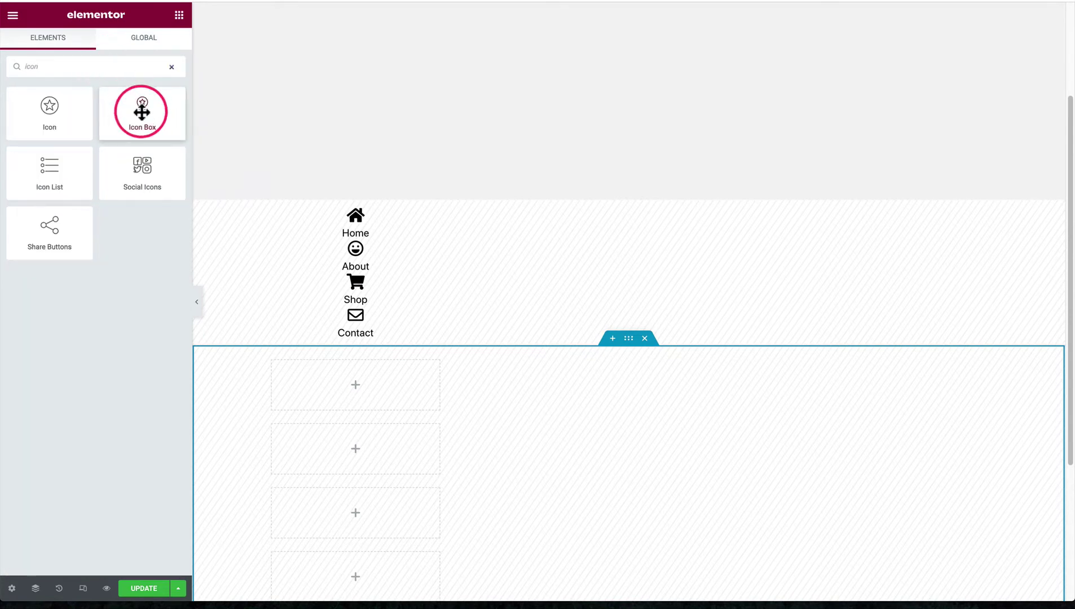
drag(143, 113, 349, 384)
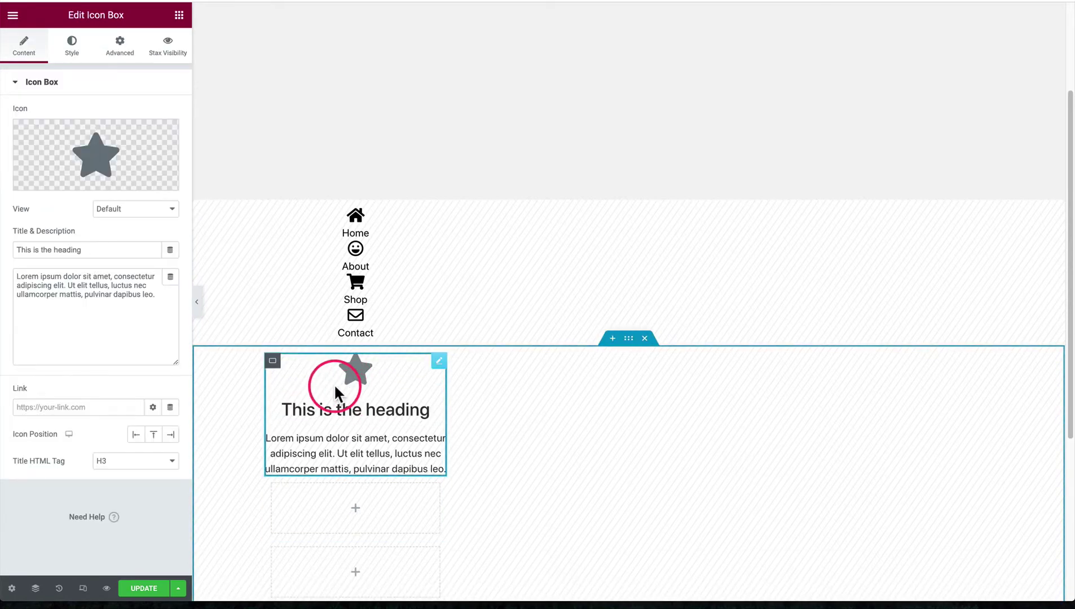
- Replace the icon box's star with the Home icon from the icon library
mouse_move(130, 156)
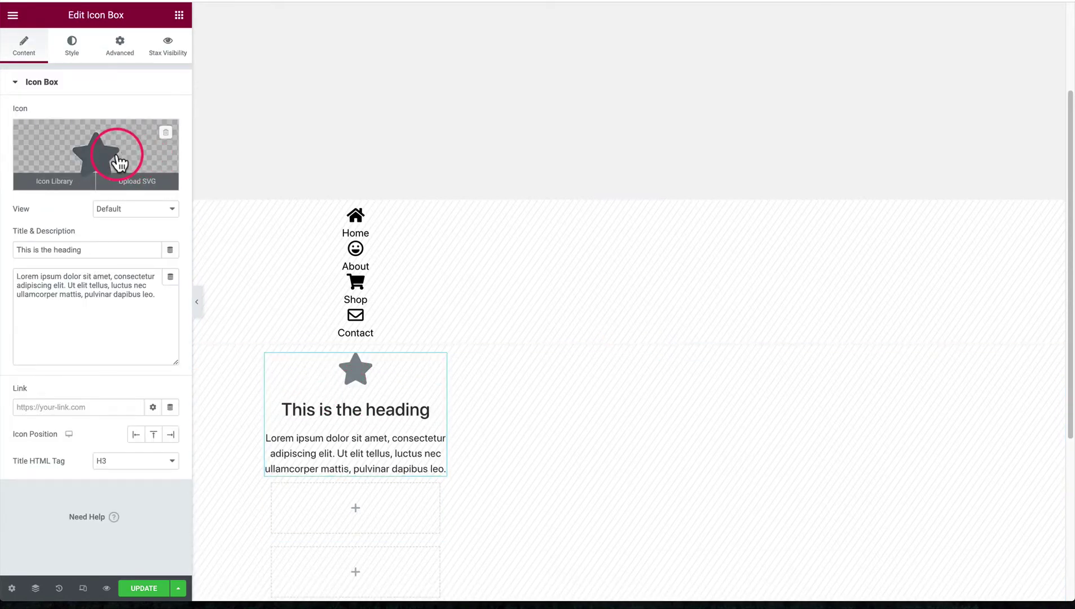
click(82, 150)
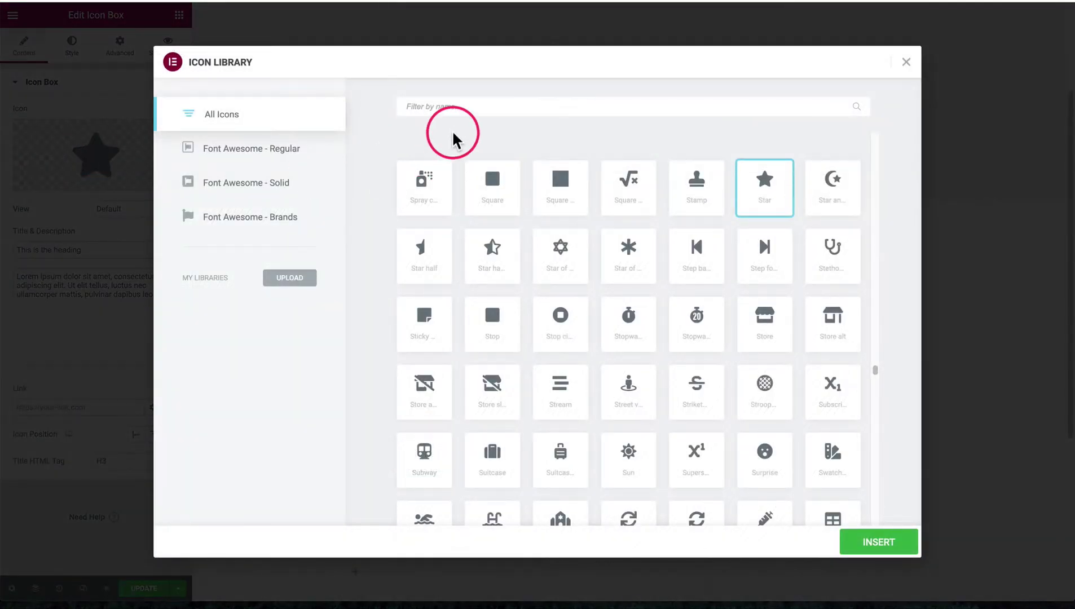
click(449, 105)
text(house)
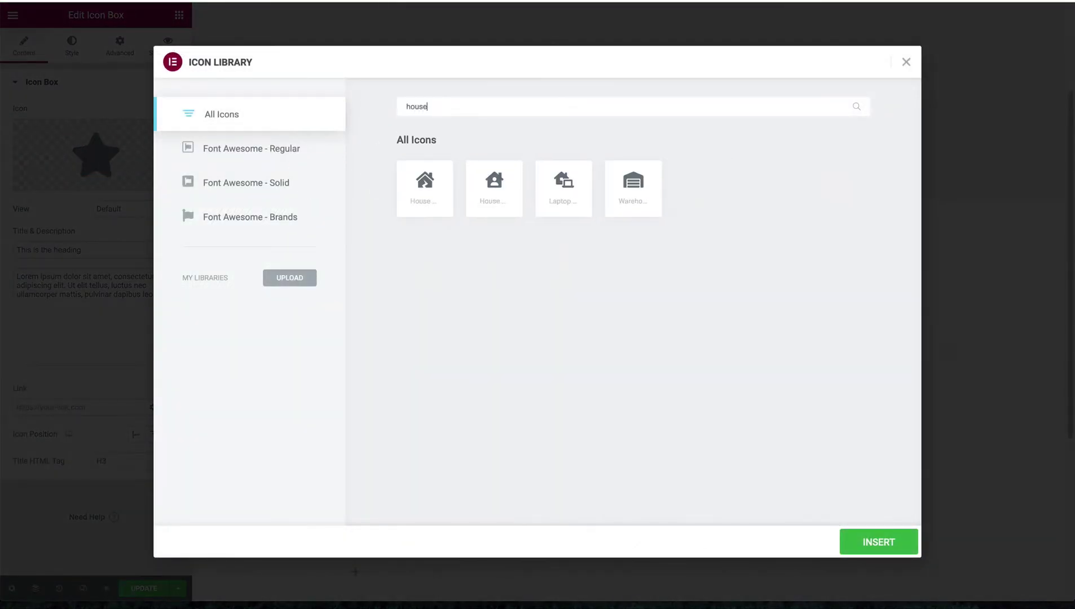
double_click(449, 103)
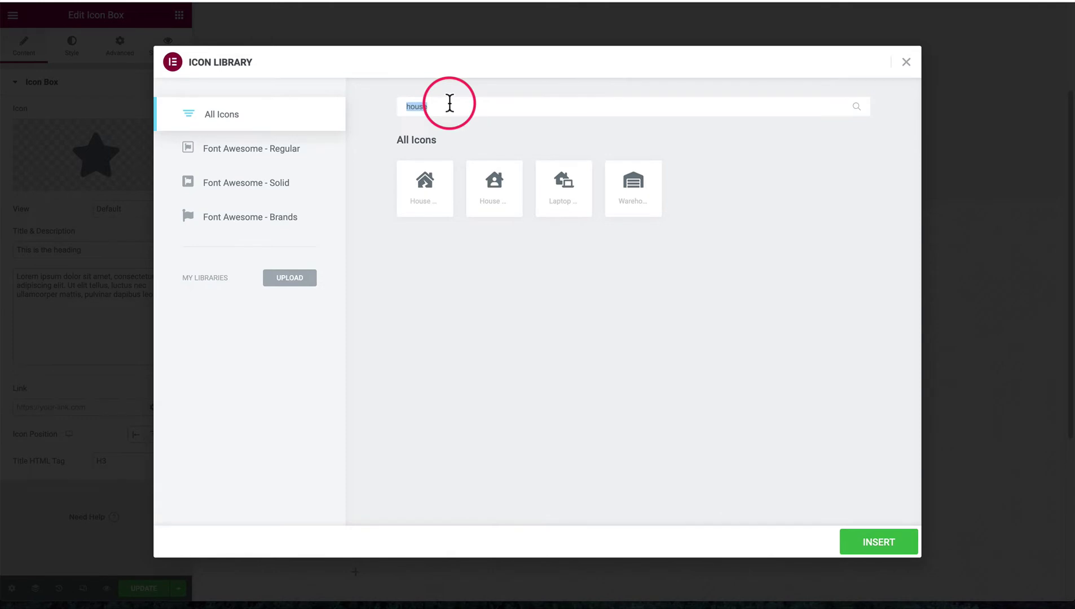
text(home)
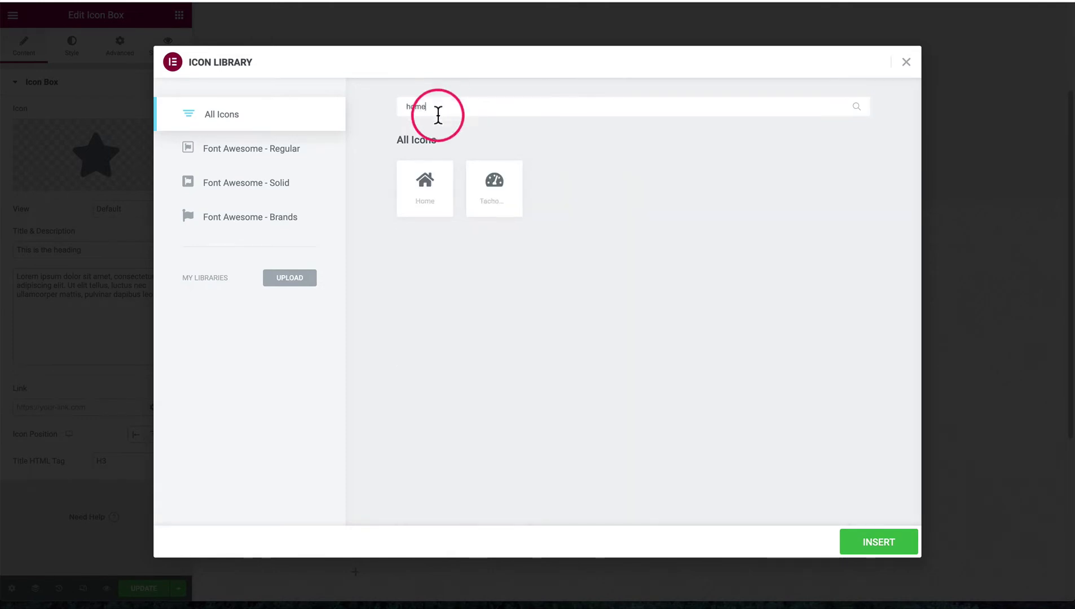
click(427, 188)
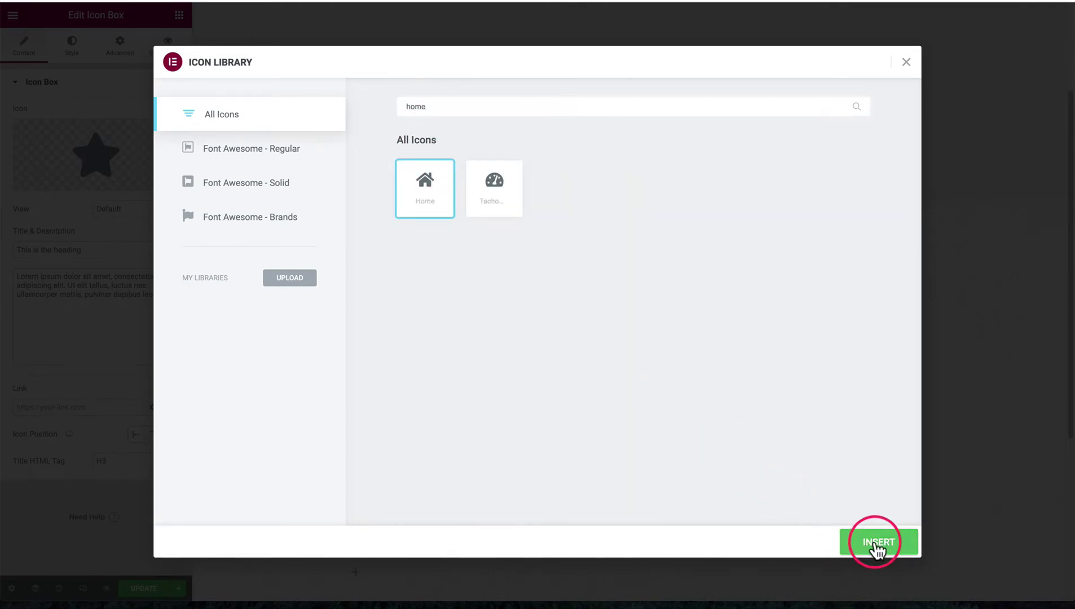
click(853, 532)
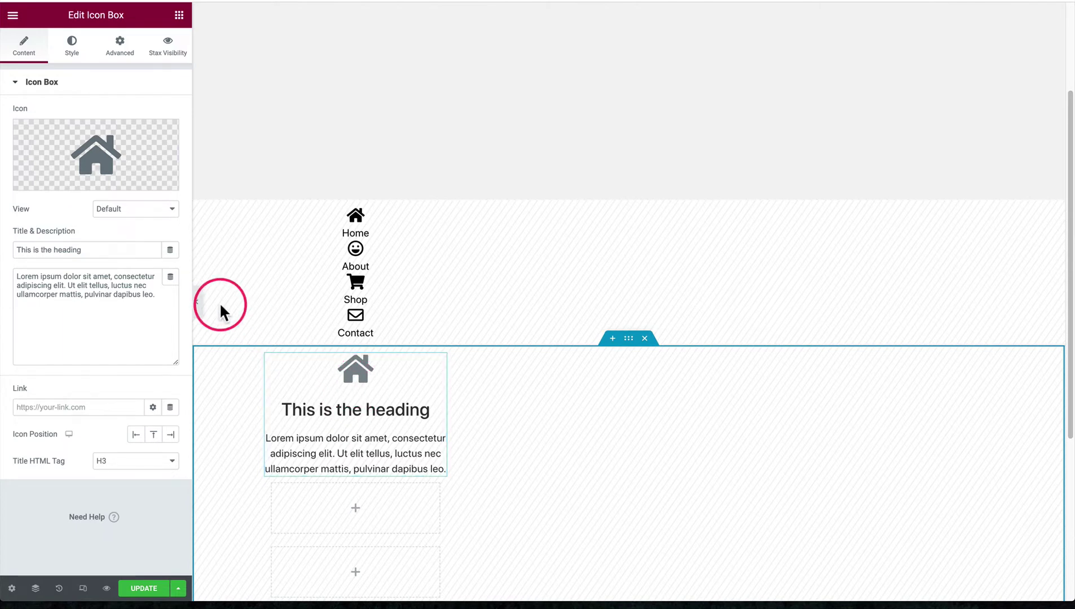
- Try the icon box's Stacked and Framed views, including the Square and Circle shapes, and return the view to Default
click(120, 209)
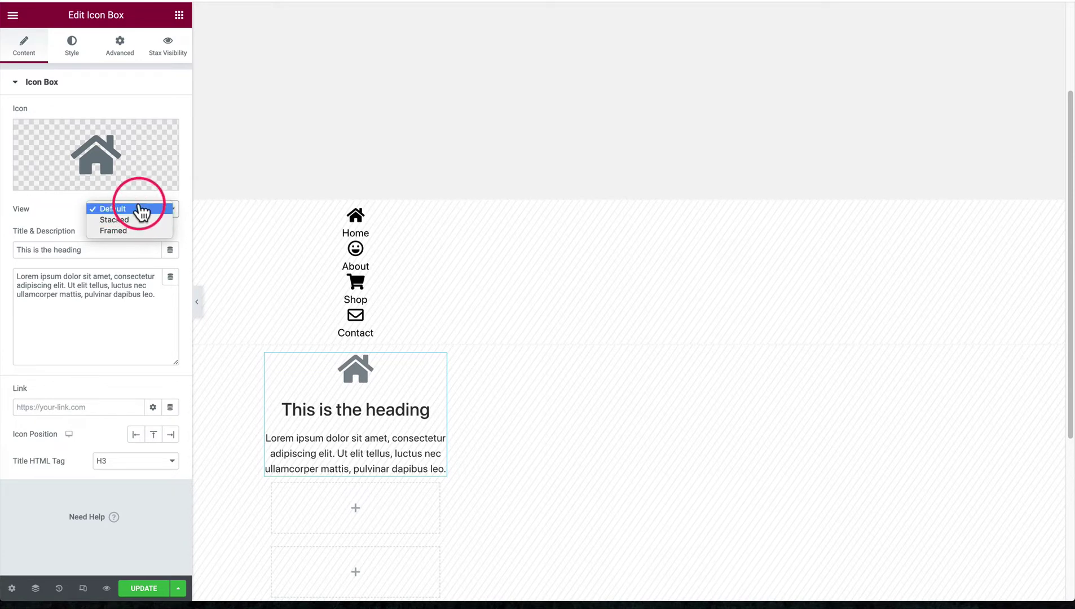
click(136, 221)
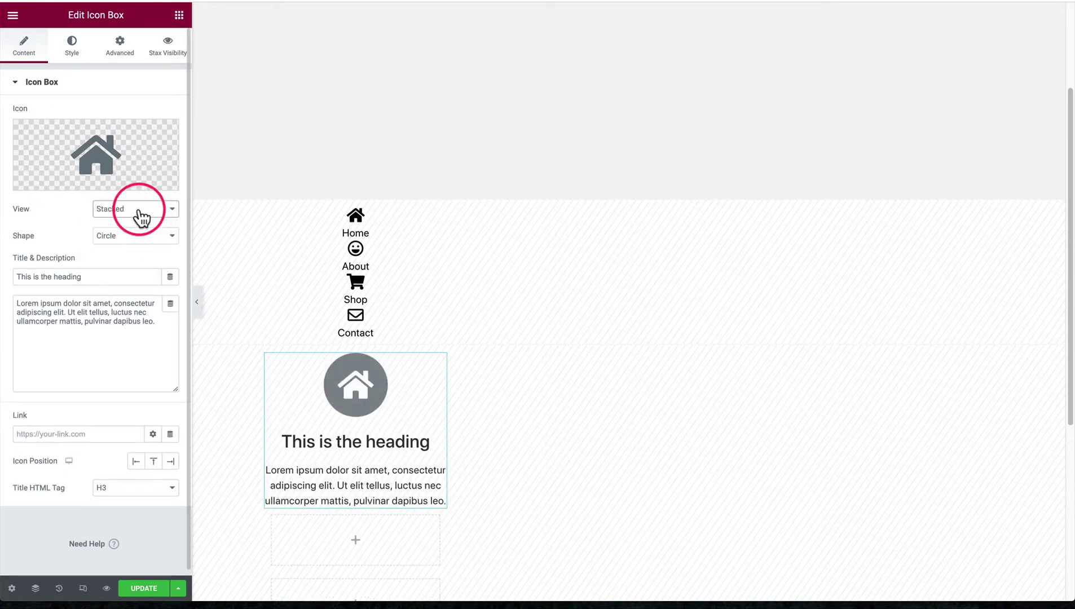
click(139, 215)
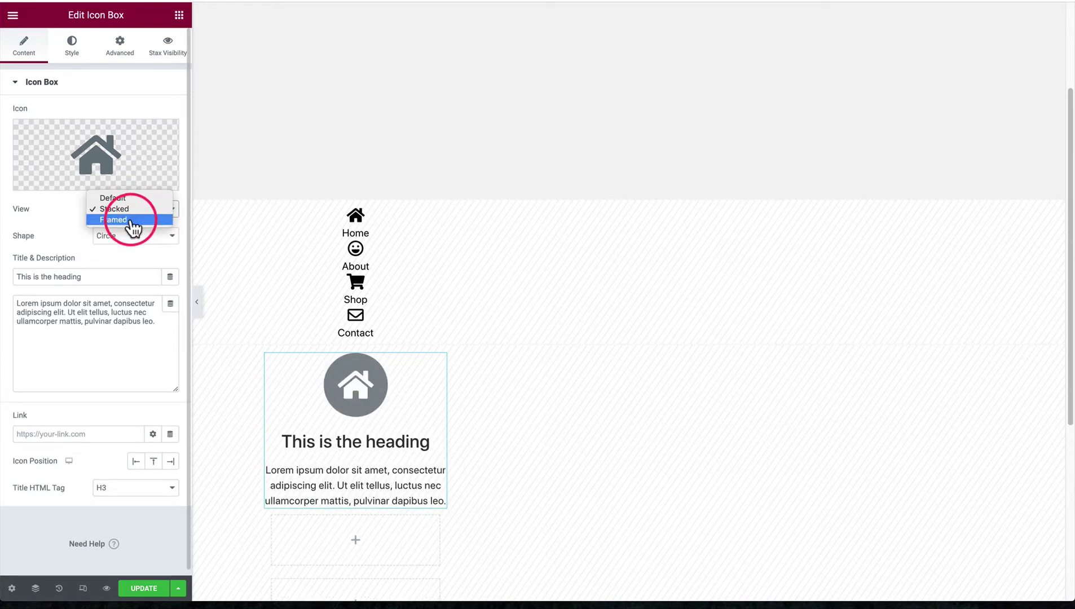
click(134, 220)
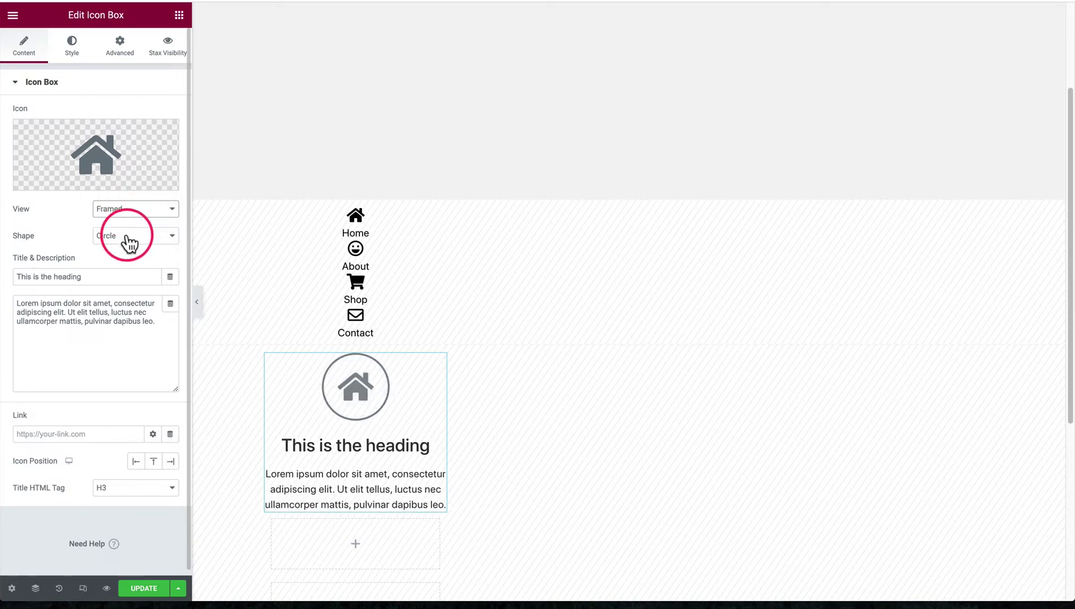
click(129, 237)
click(129, 244)
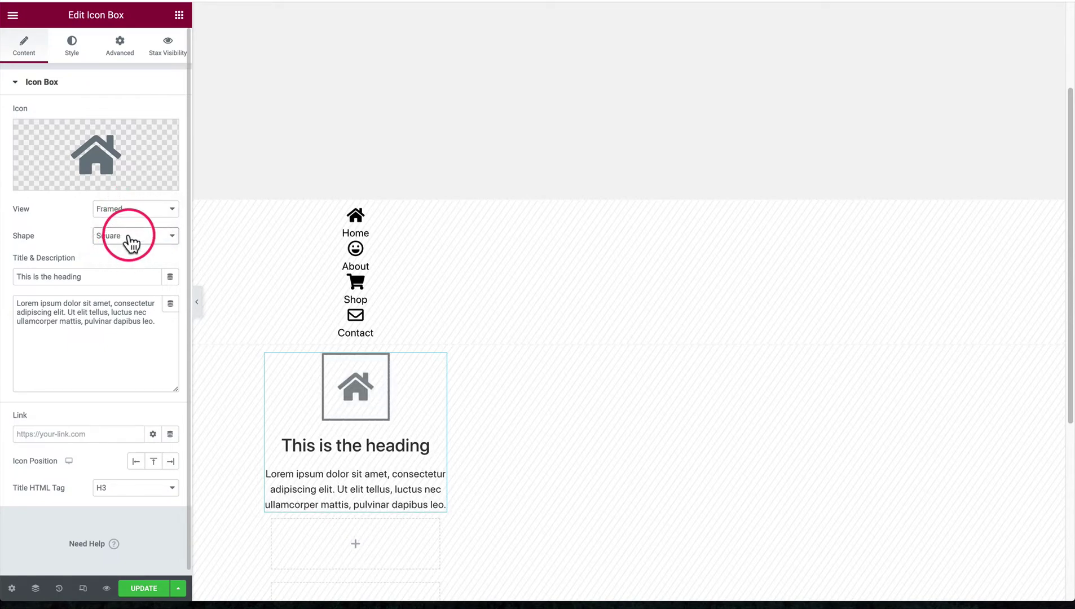
click(131, 240)
click(132, 229)
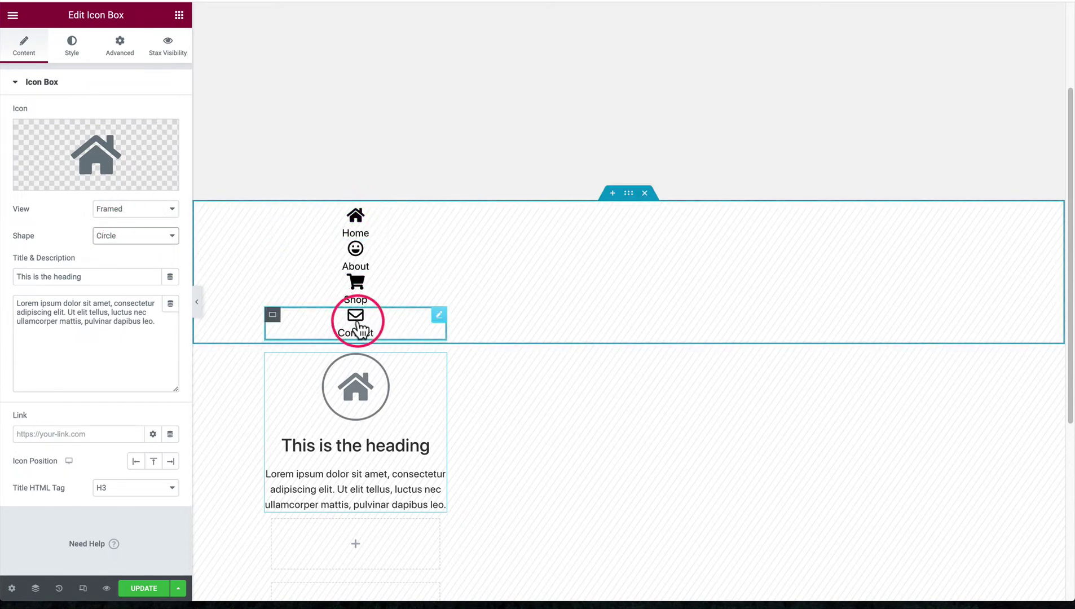
click(160, 210)
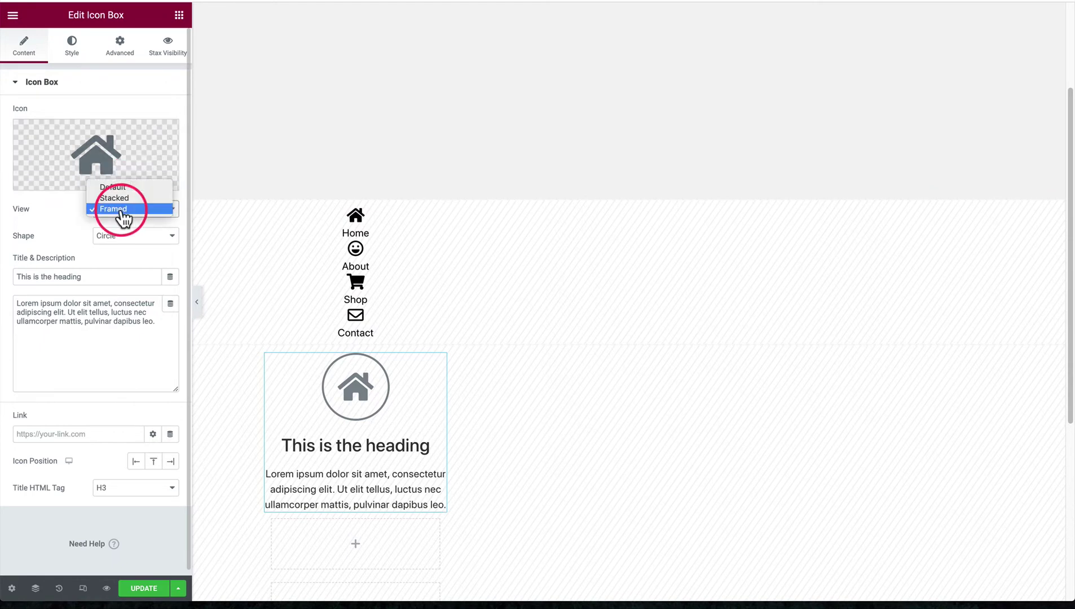
click(128, 188)
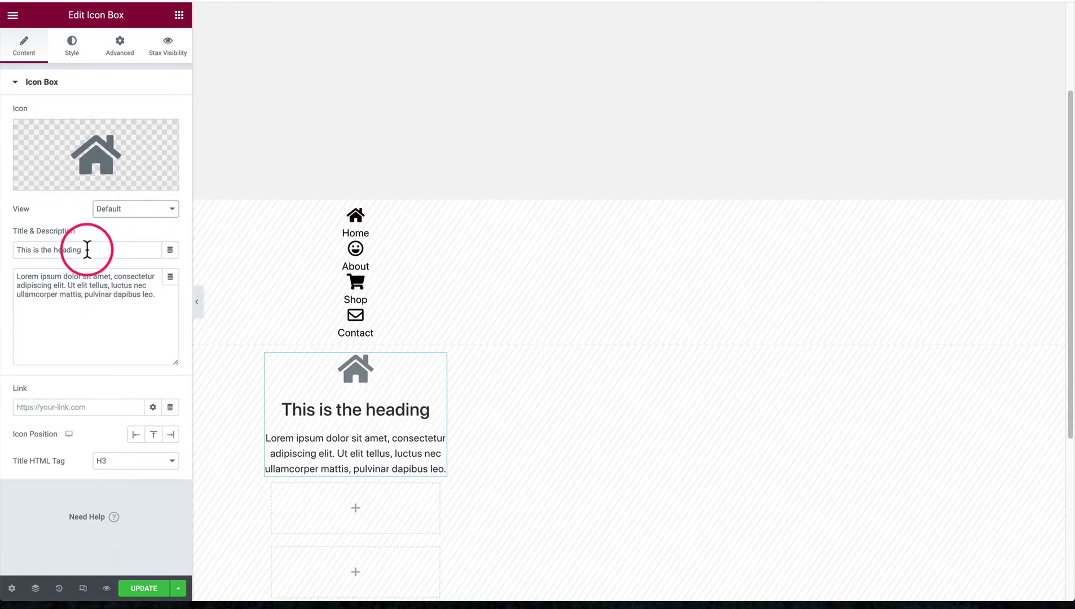
- Set the icon box's title to Home and clear its placeholder description
triple_click(47, 251)
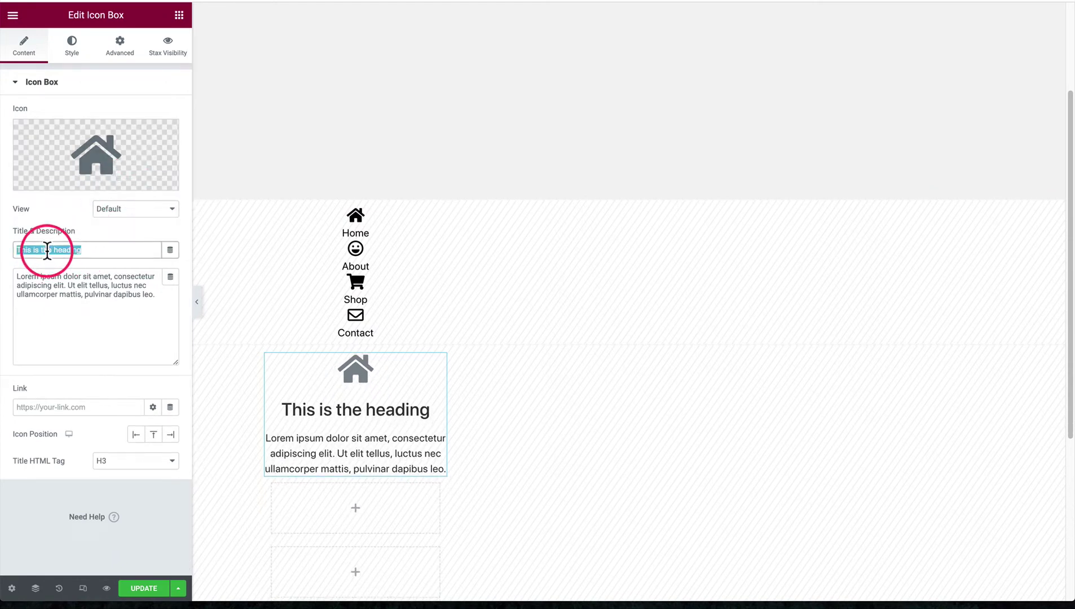
text(Home)
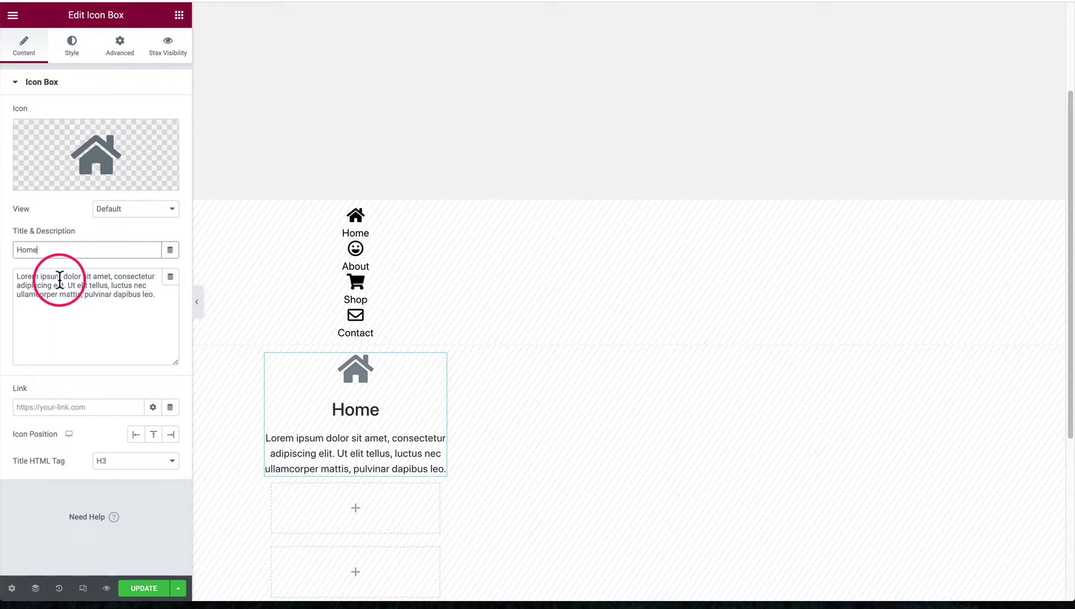
click(82, 292)
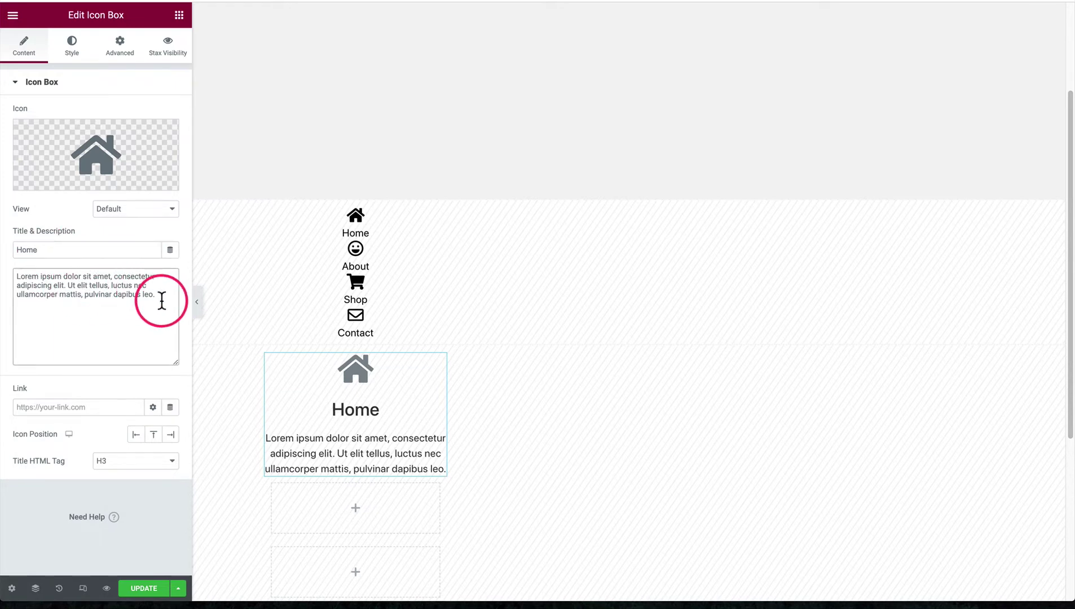
triple_click(161, 300)
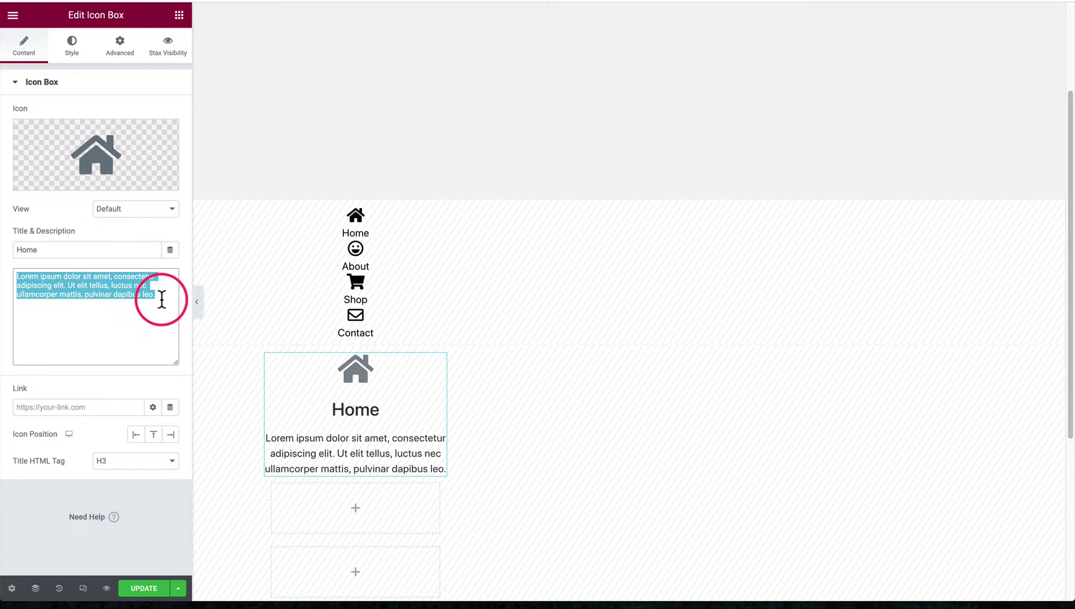
key(BackSpace)
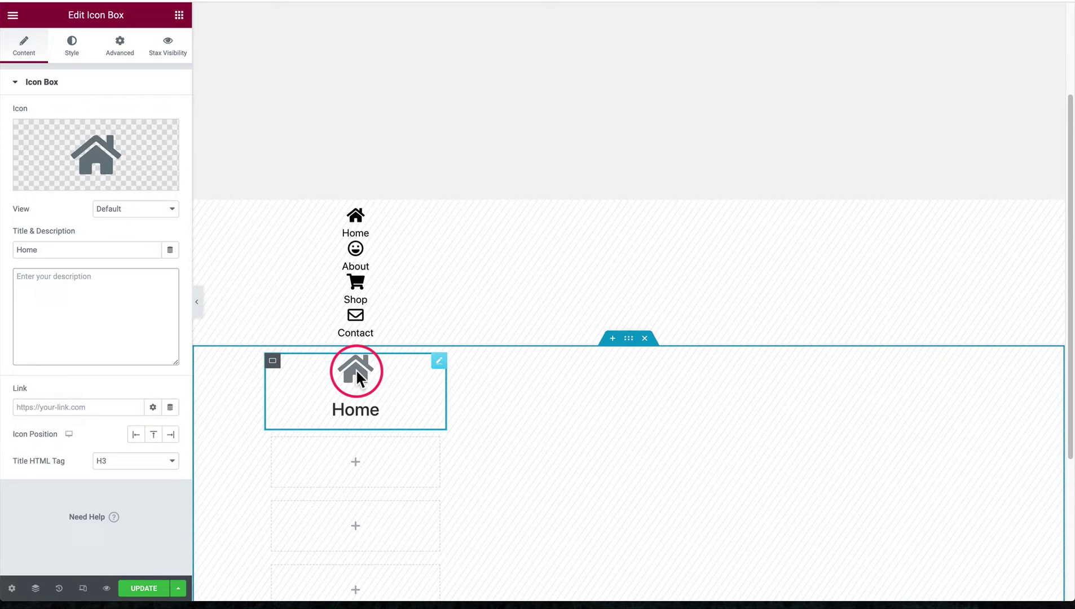
- Try # and the dynamic Site URL as the icon box's link, and remove the Site URL again
click(93, 408)
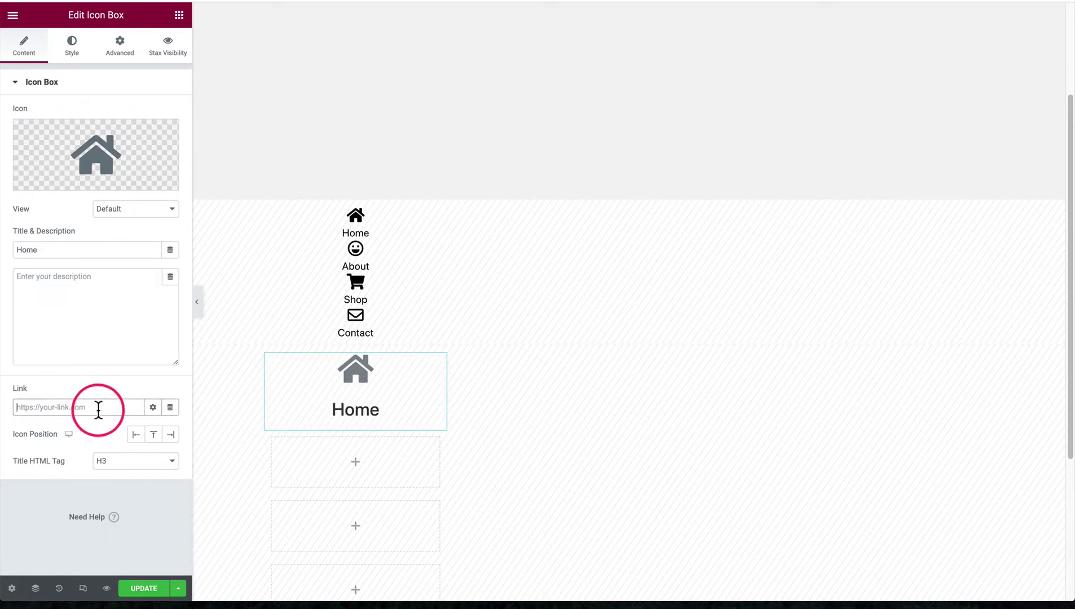
text(#)
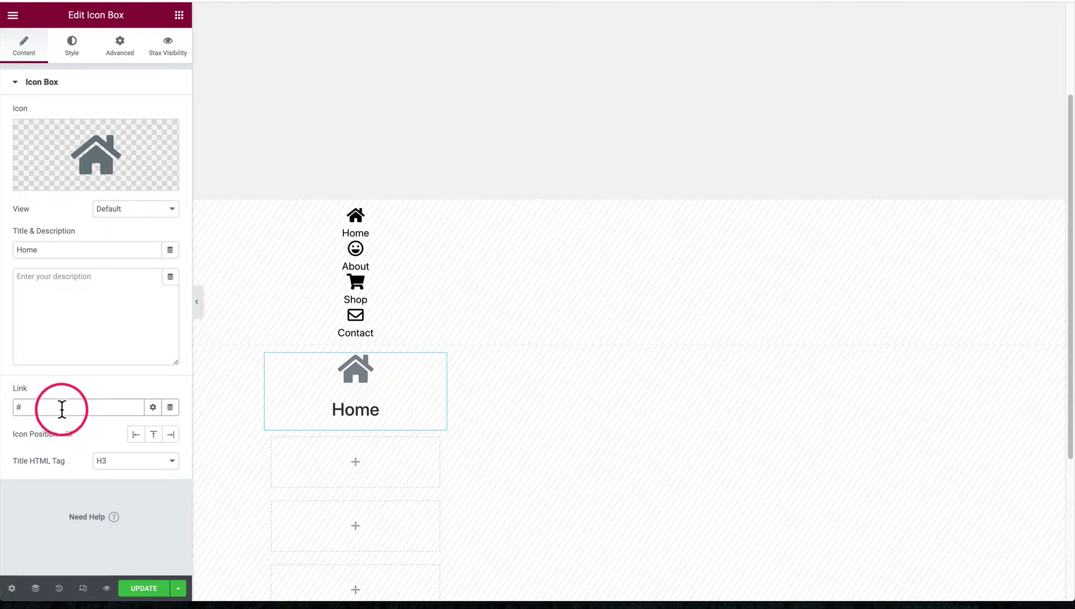
click(169, 409)
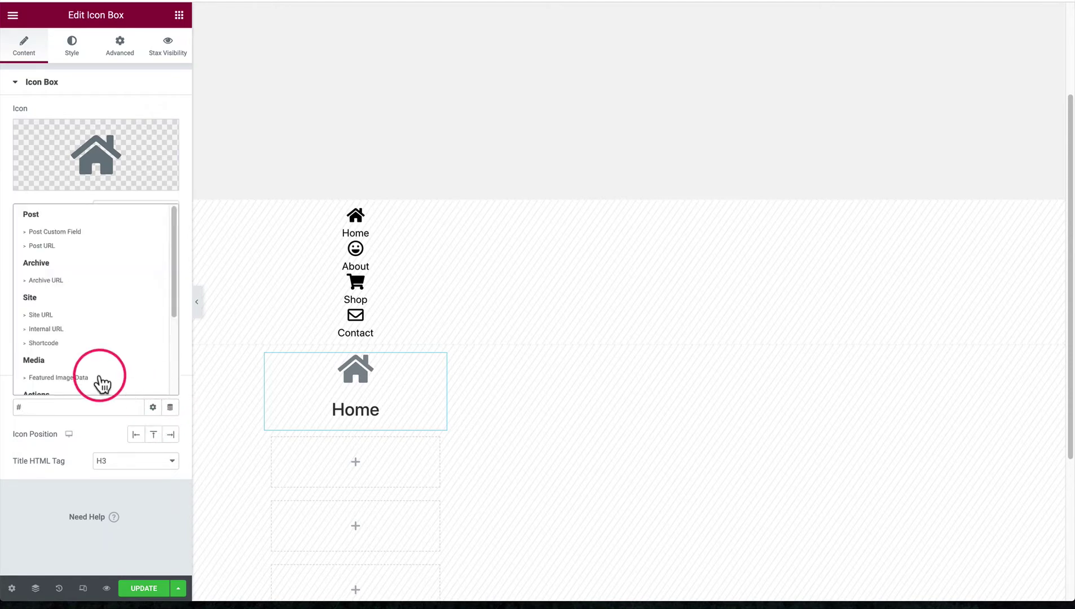
click(40, 315)
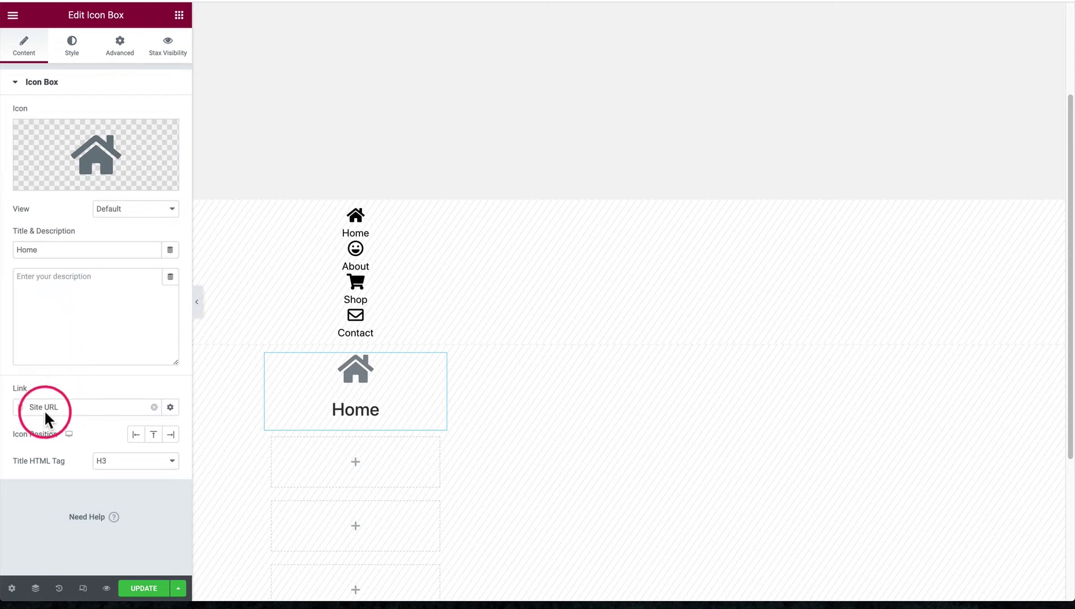
click(154, 407)
- Try linking the icon box to the About page by searching for "about"
click(84, 408)
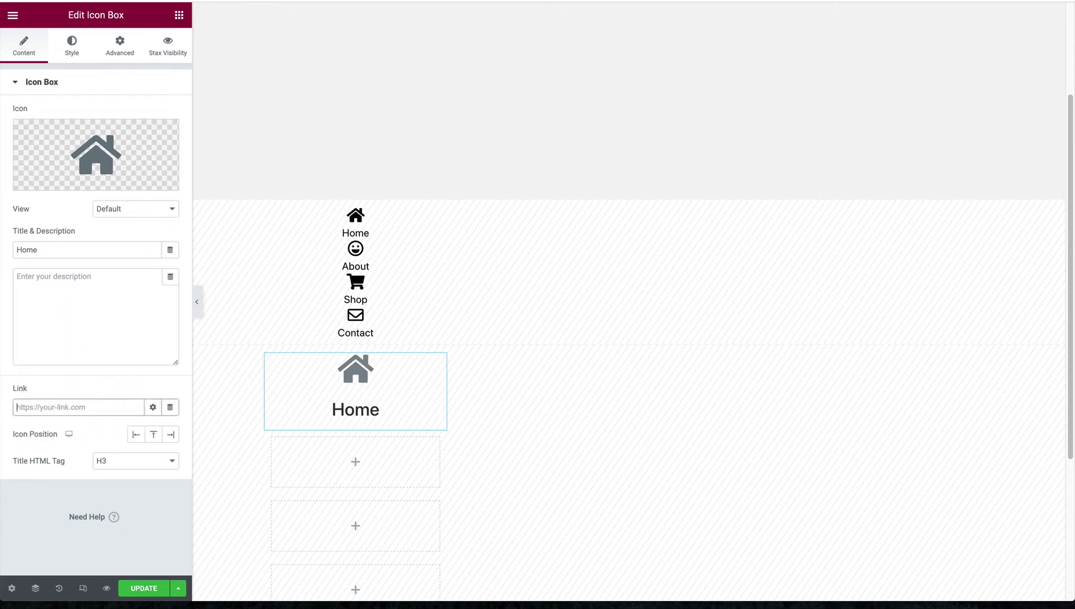
text(about)
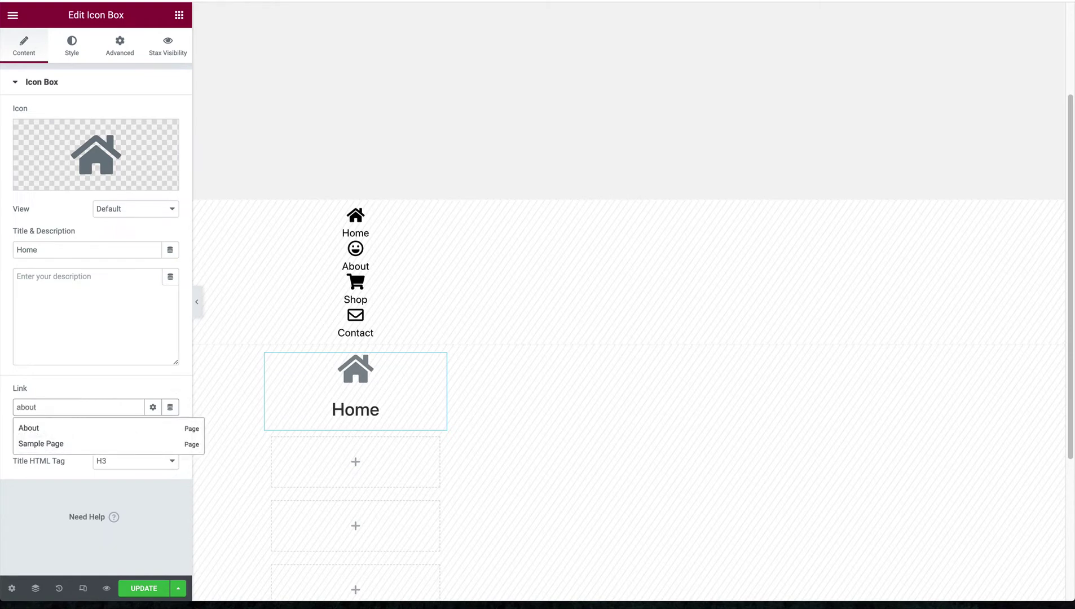
click(35, 431)
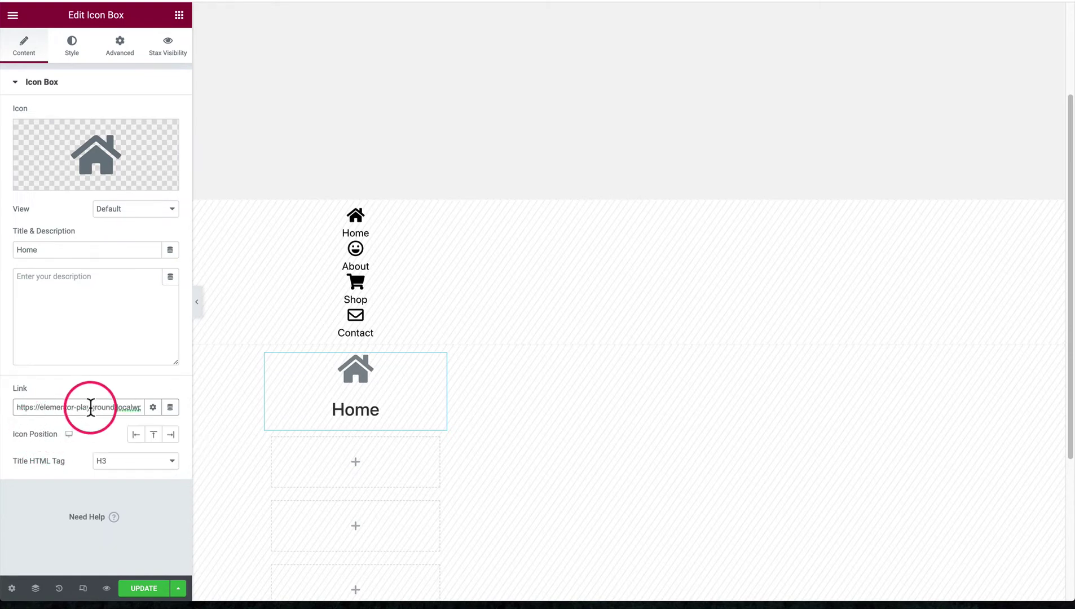
- Replace the icon box's About page link with the placeholder #
key(ctrl+a)
key(BackSpace)
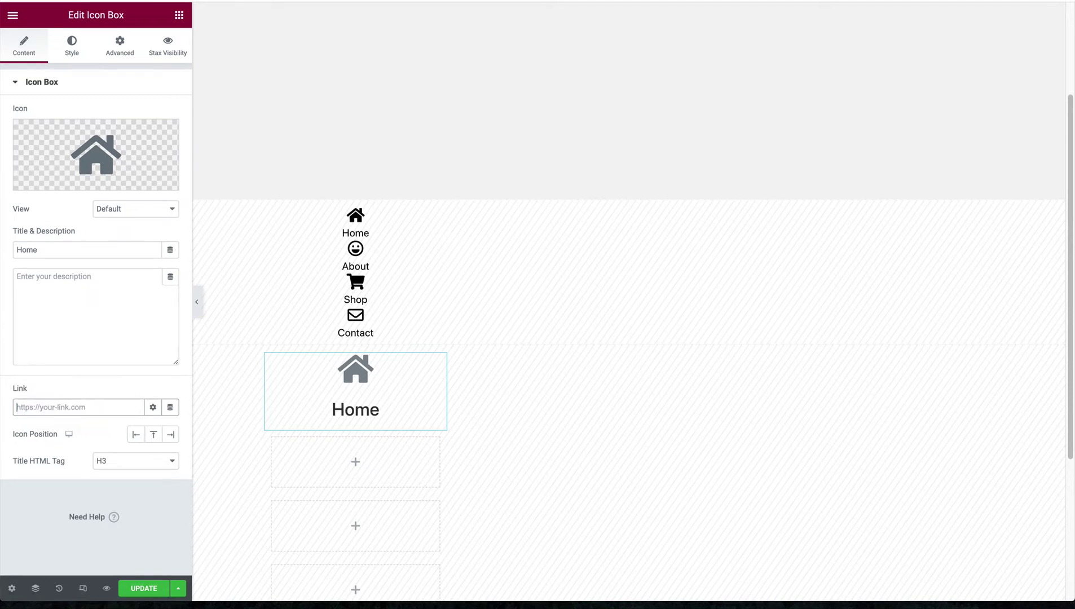
text(#)
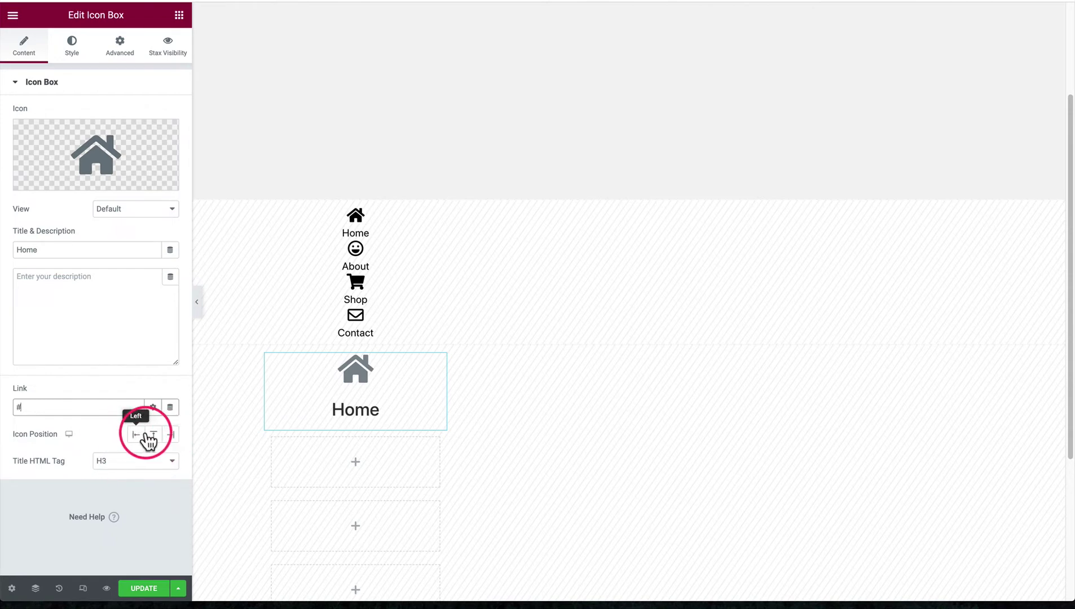
- Set the title's HTML tag to span, compare it with H3, and return it to span
click(117, 466)
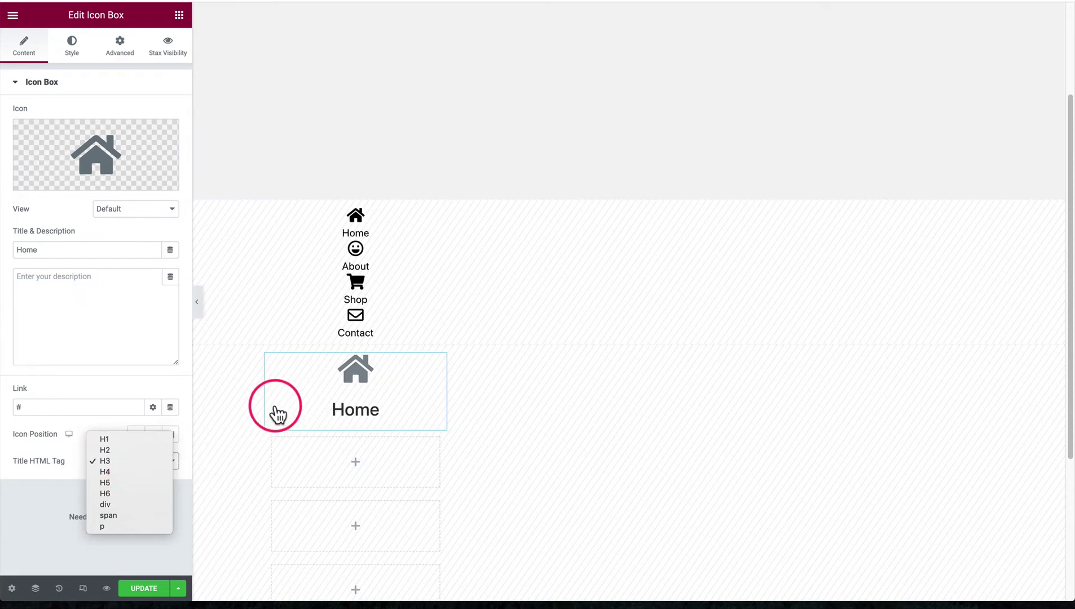
click(110, 515)
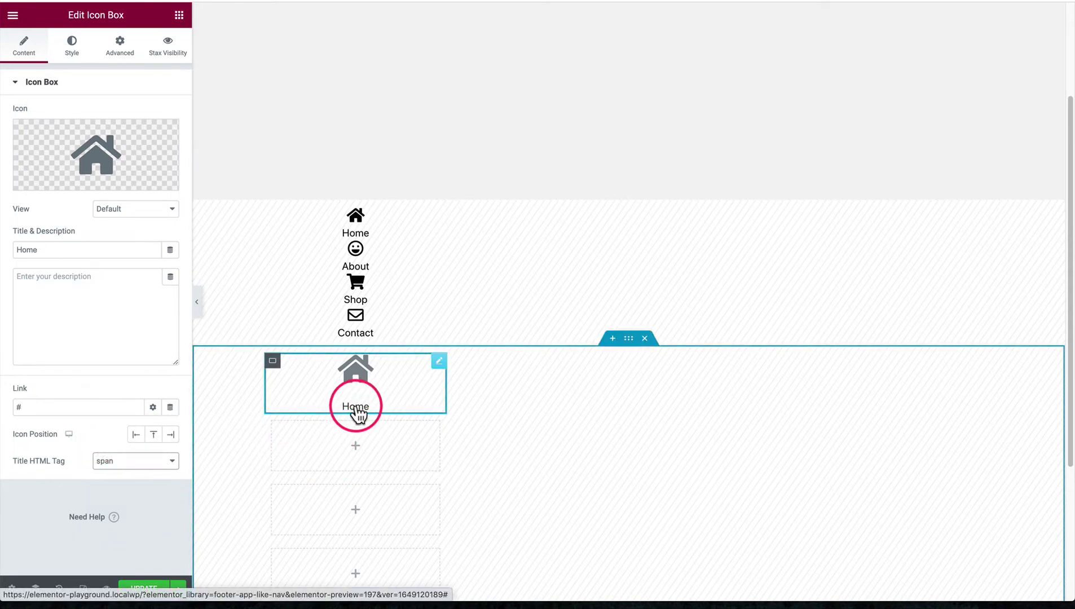
click(130, 463)
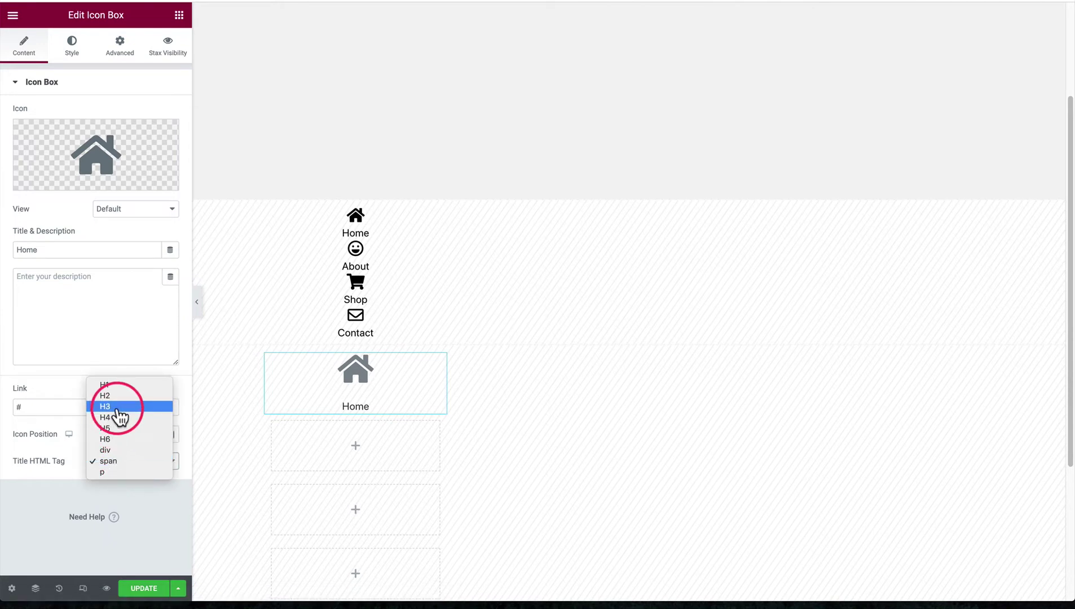
click(116, 407)
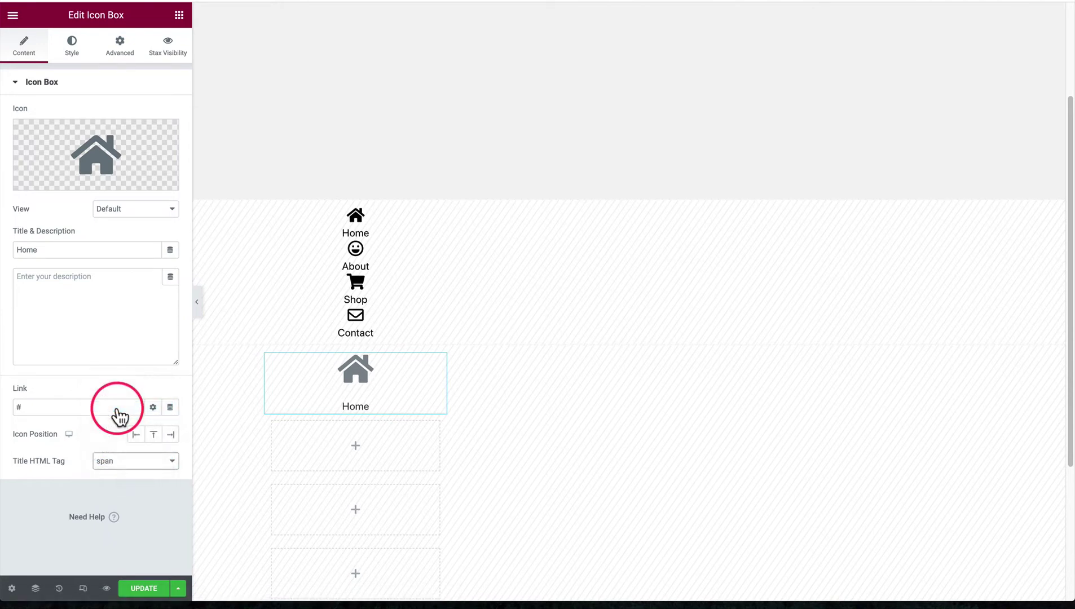
click(169, 463)
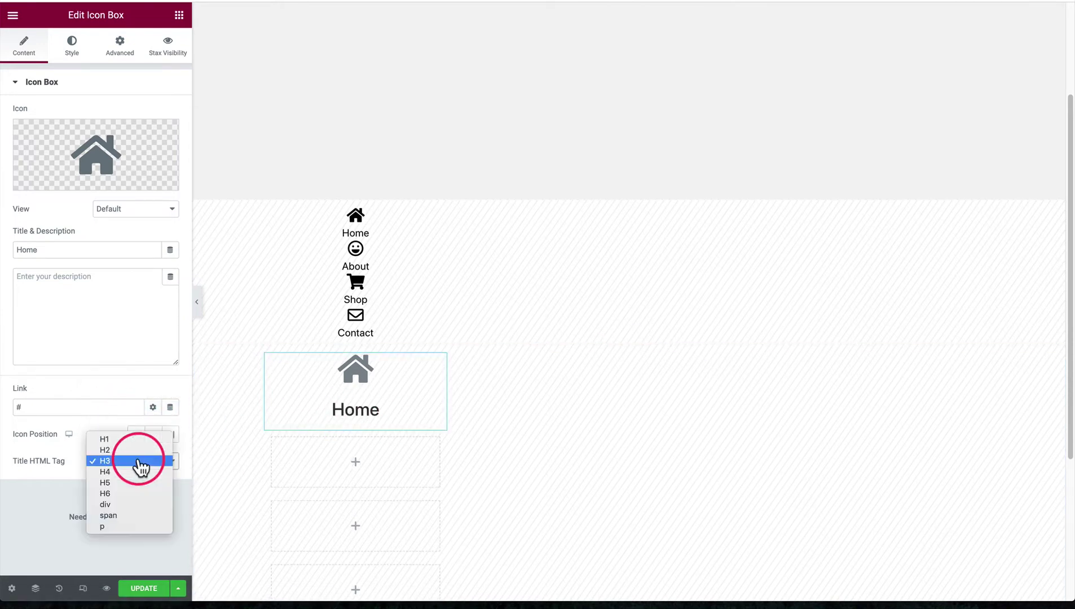
click(118, 516)
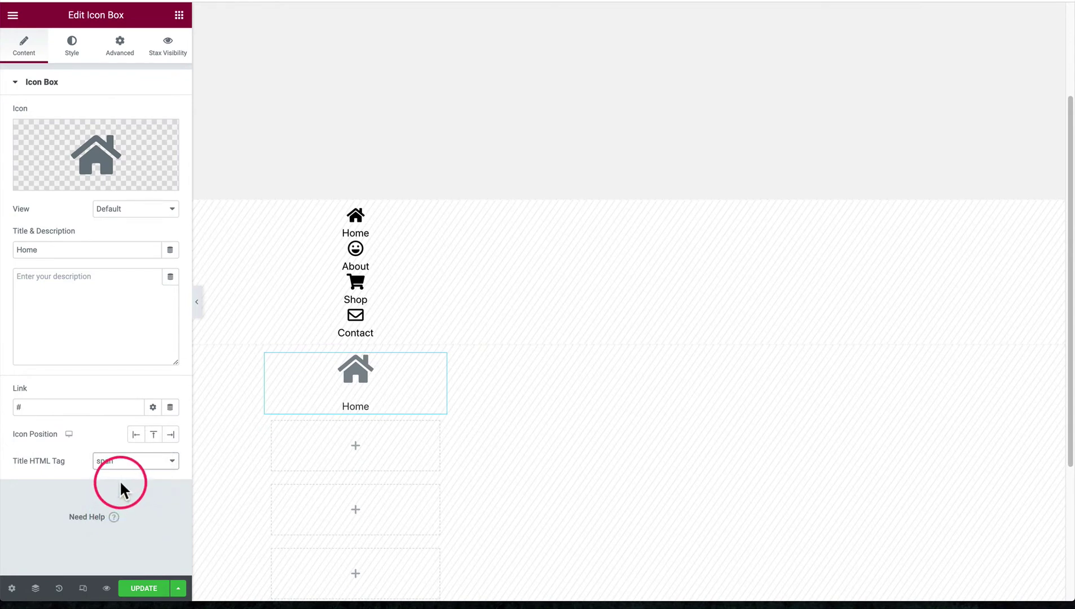
- Set the icon's normal color to the global Primary and its hover color to the global Pink
click(77, 50)
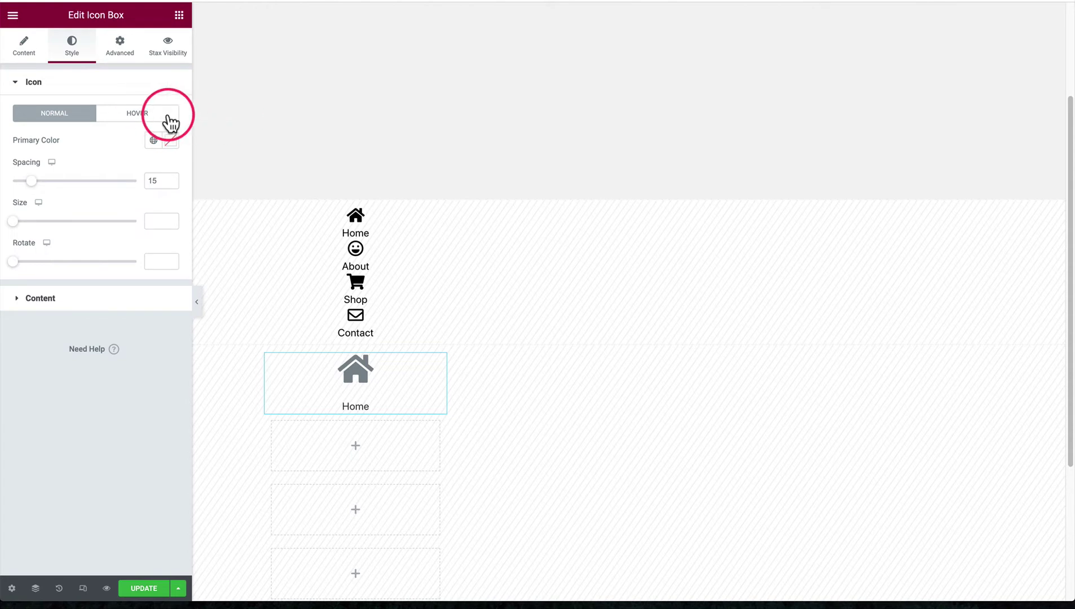
click(153, 141)
click(68, 201)
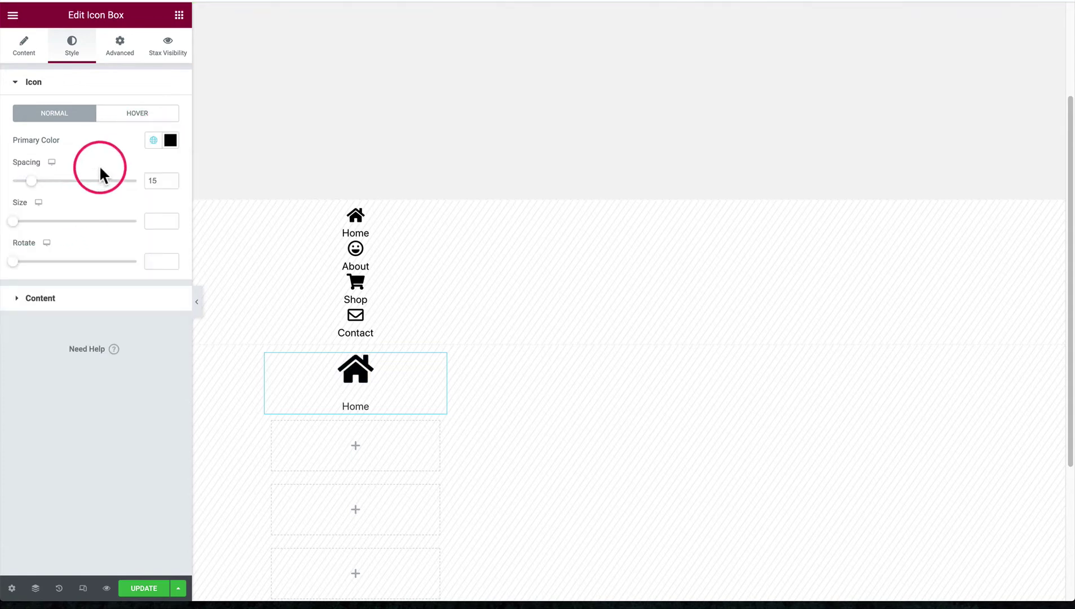
click(135, 115)
click(152, 141)
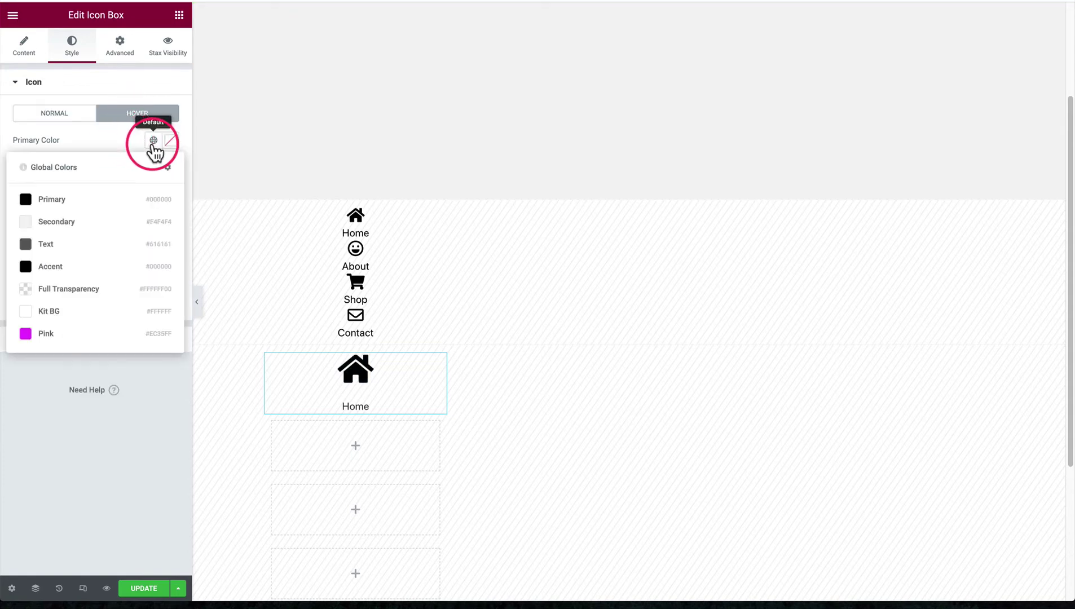
click(82, 336)
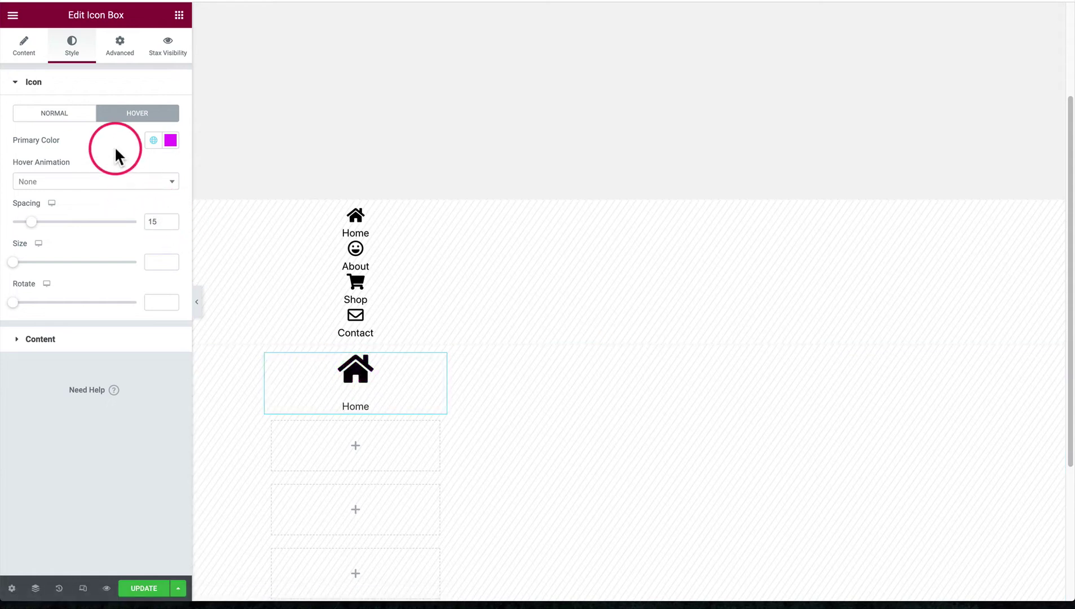
- Set the icon's spacing to -3 and its size to 25
click(75, 123)
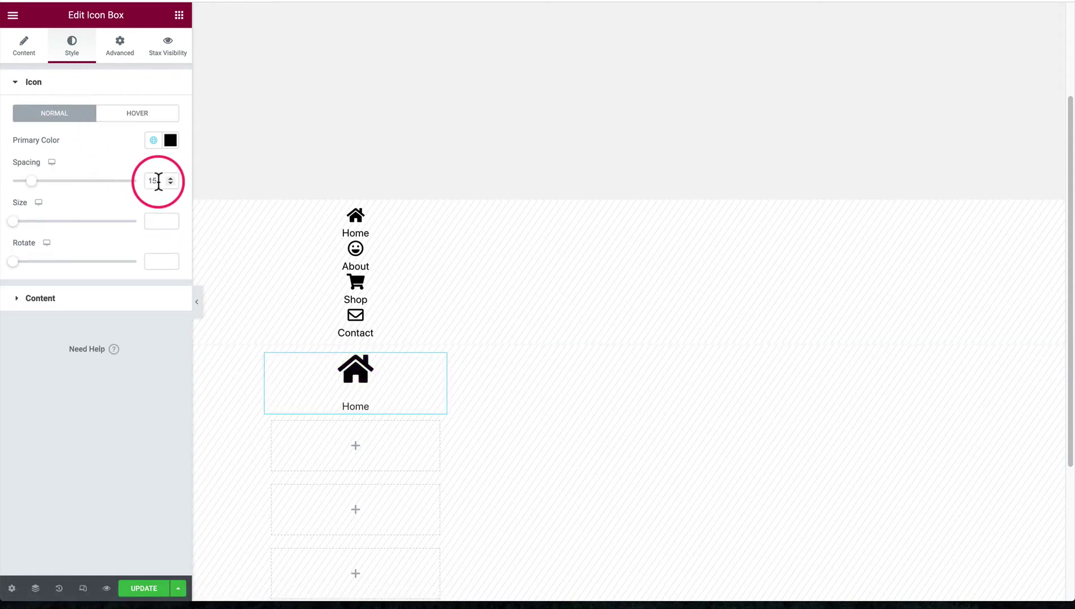
text(0)
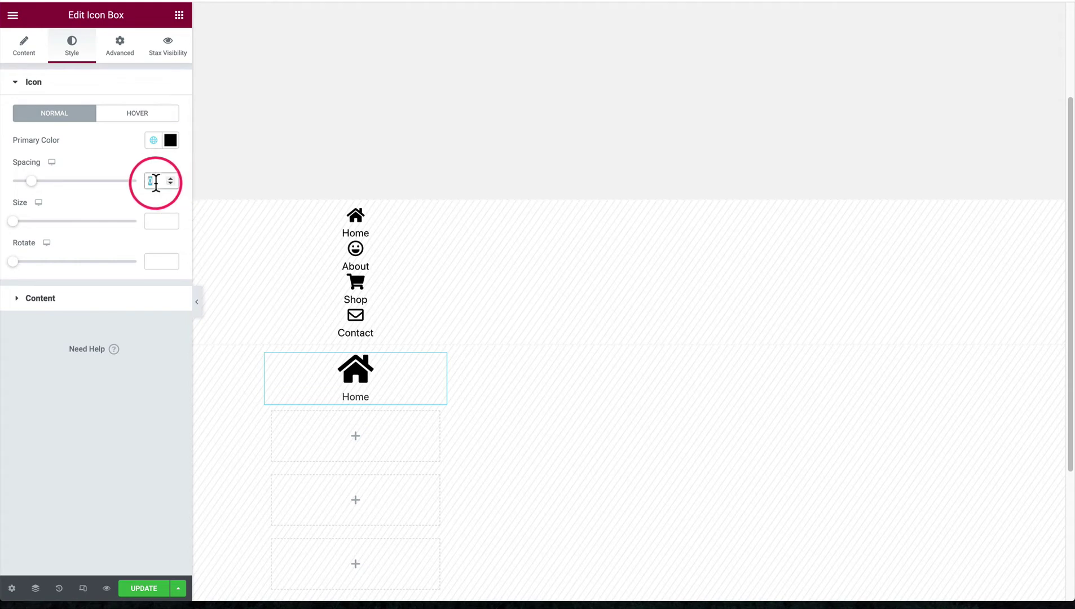
text(3)
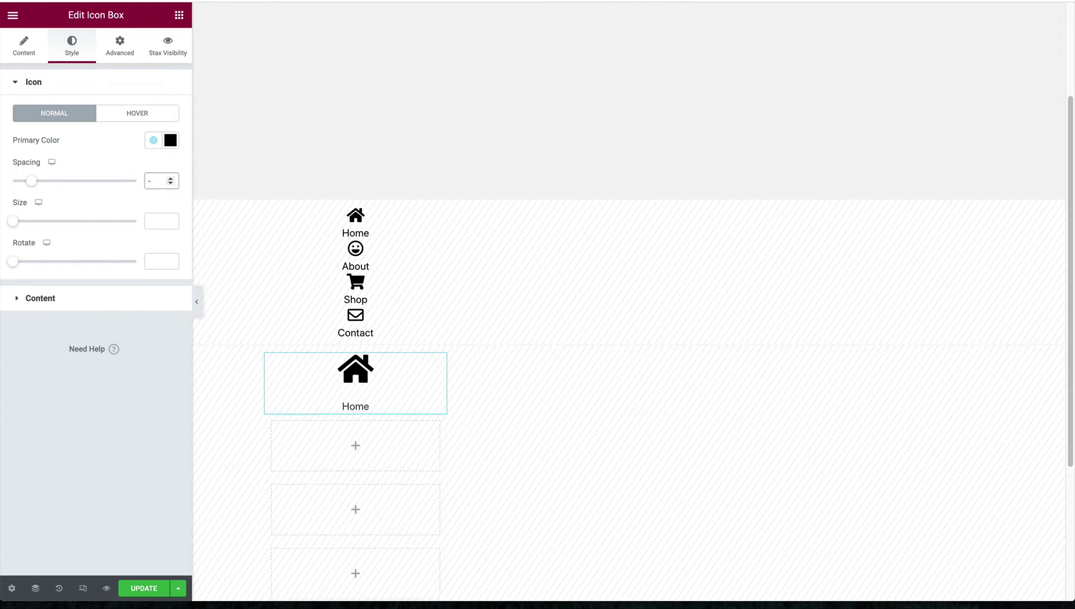
text(3)
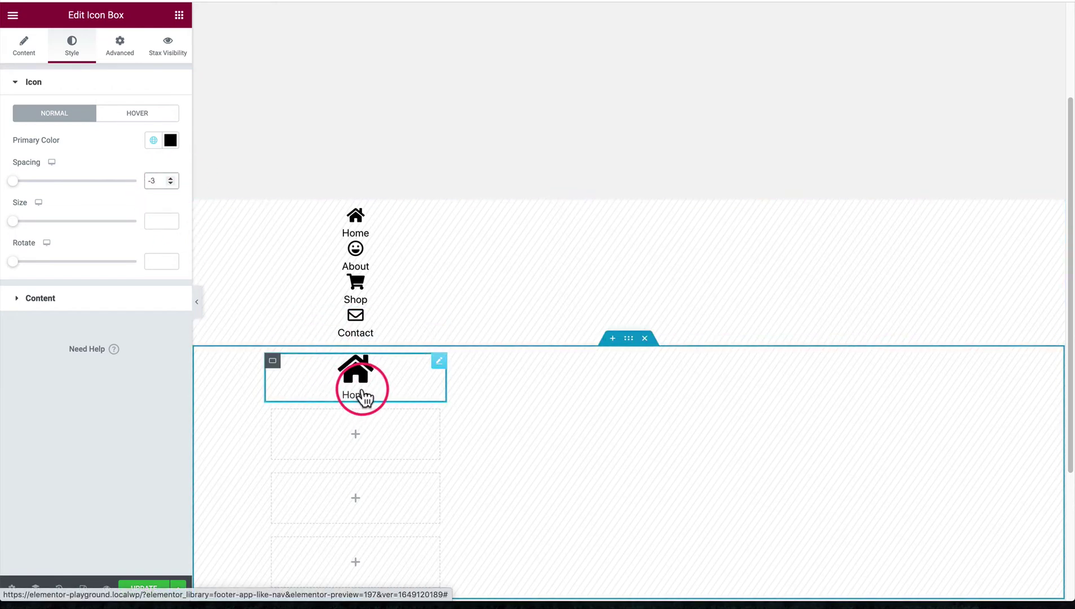
click(164, 220)
text(25)
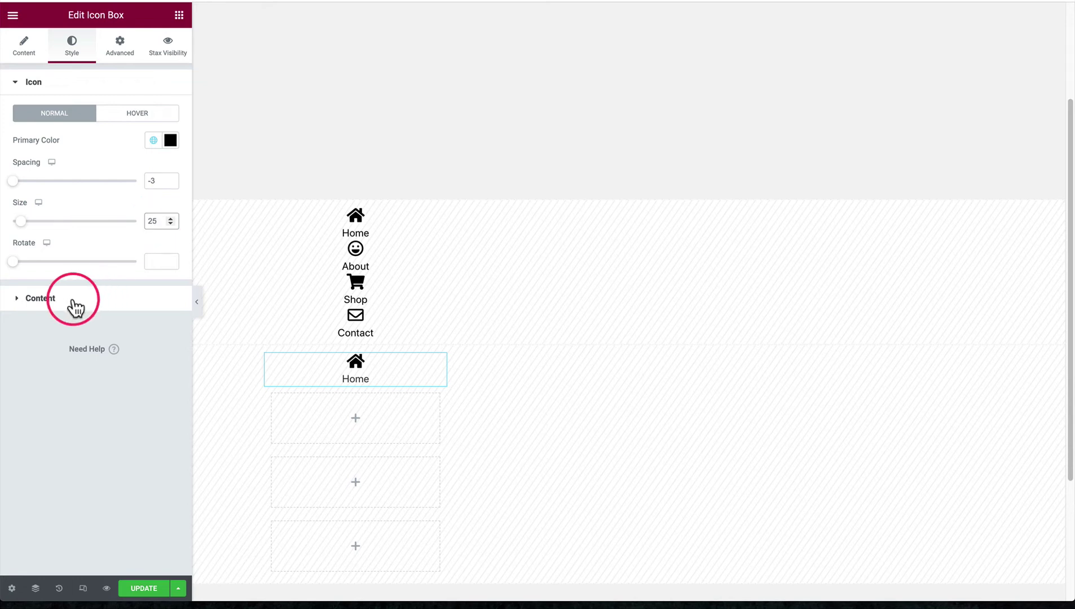
- Try the global Pink as the icon box's title color, and set it to the global Primary
click(50, 304)
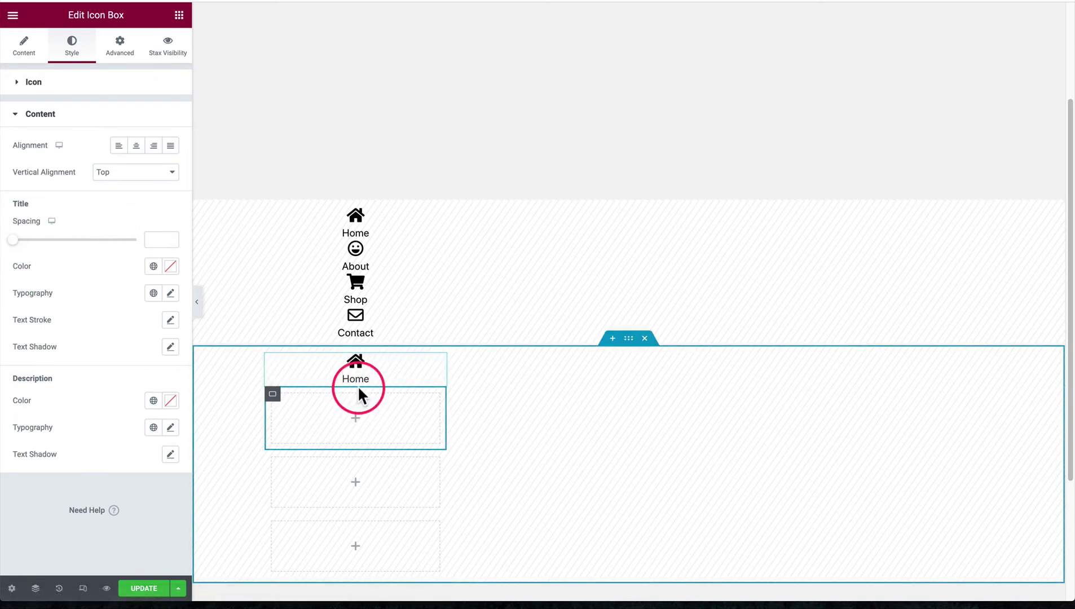
click(154, 266)
click(69, 461)
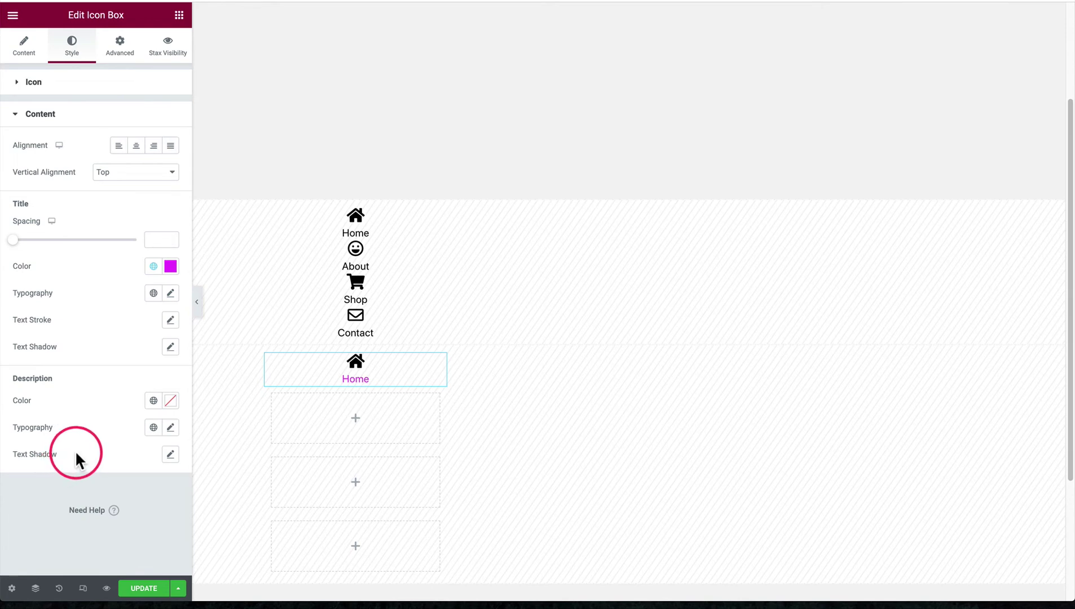
click(153, 266)
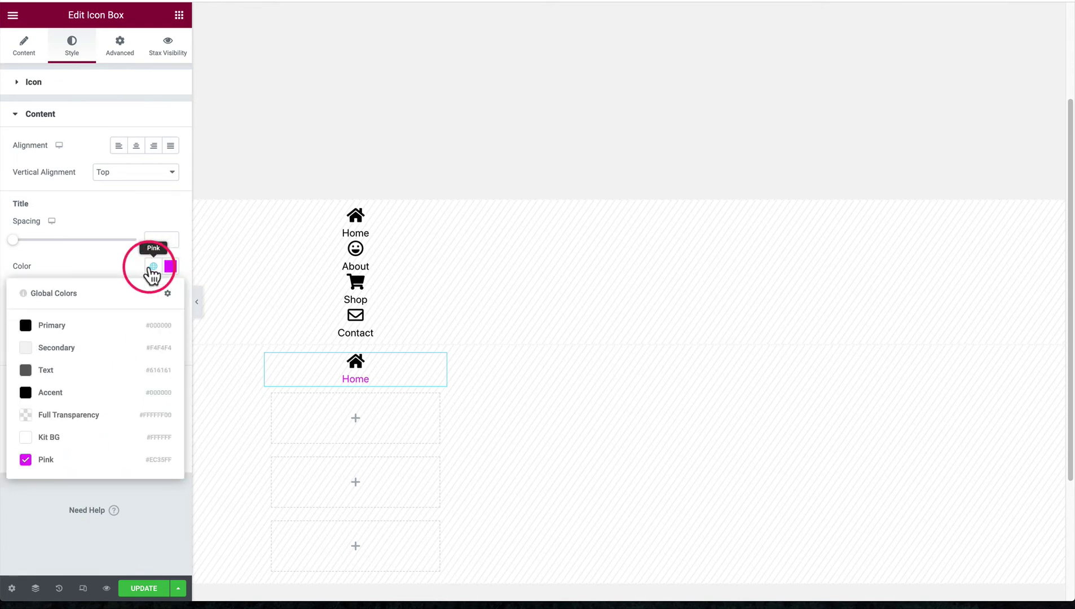
click(68, 327)
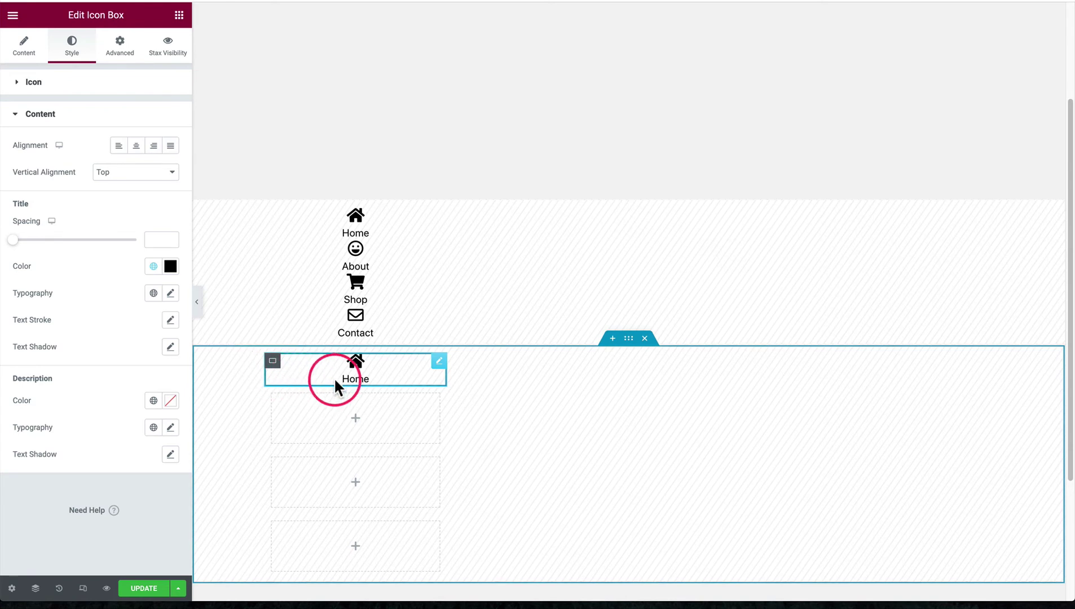
- Copy the Home icon box and paste it into each of the three empty containers below it
right_click(440, 363)
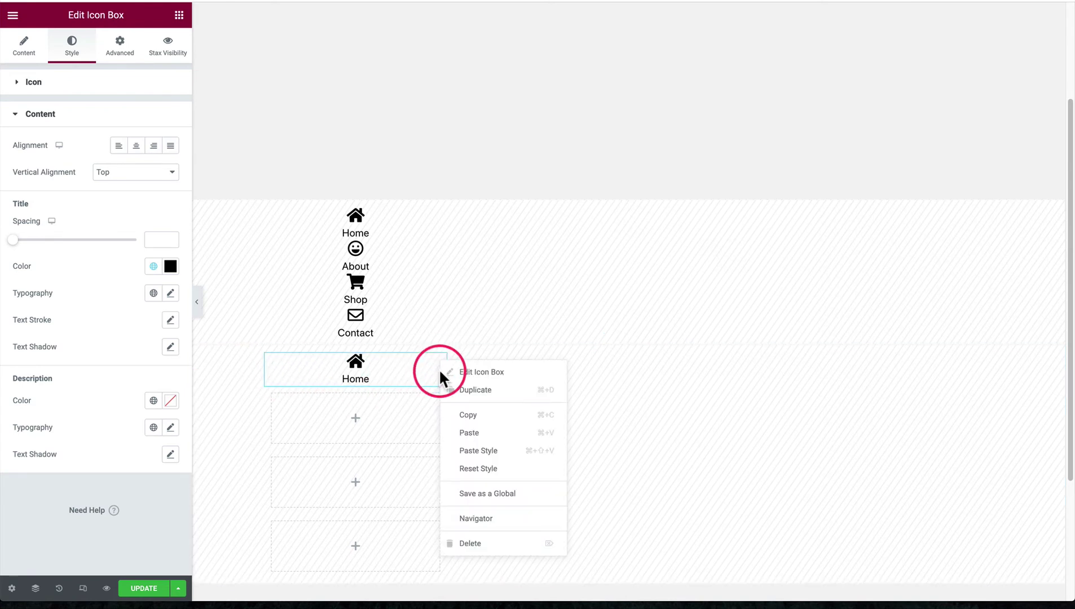
click(484, 416)
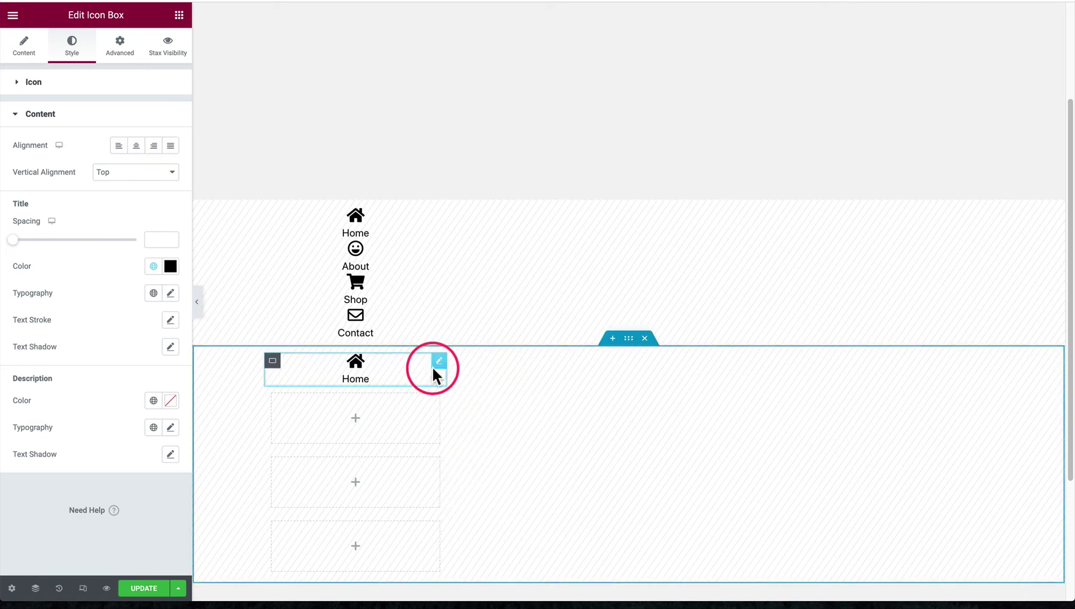
right_click(388, 418)
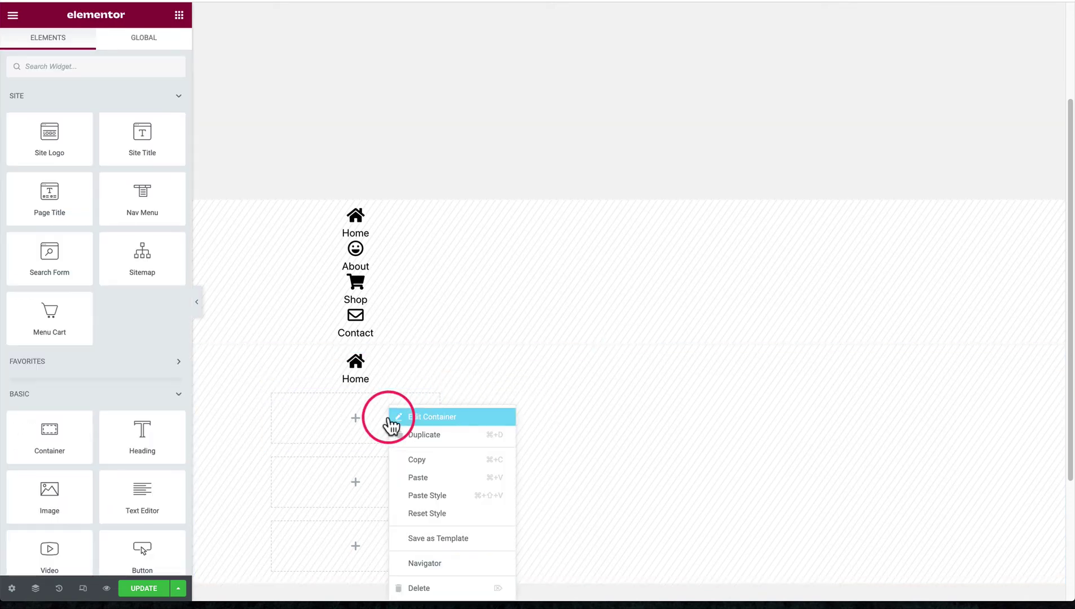
click(436, 478)
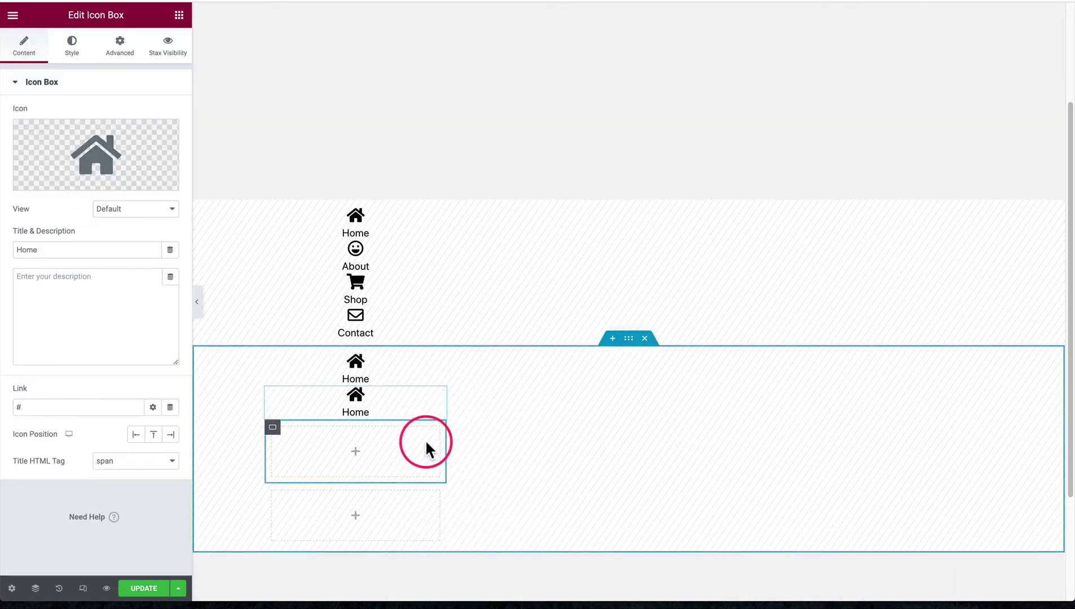
right_click(387, 454)
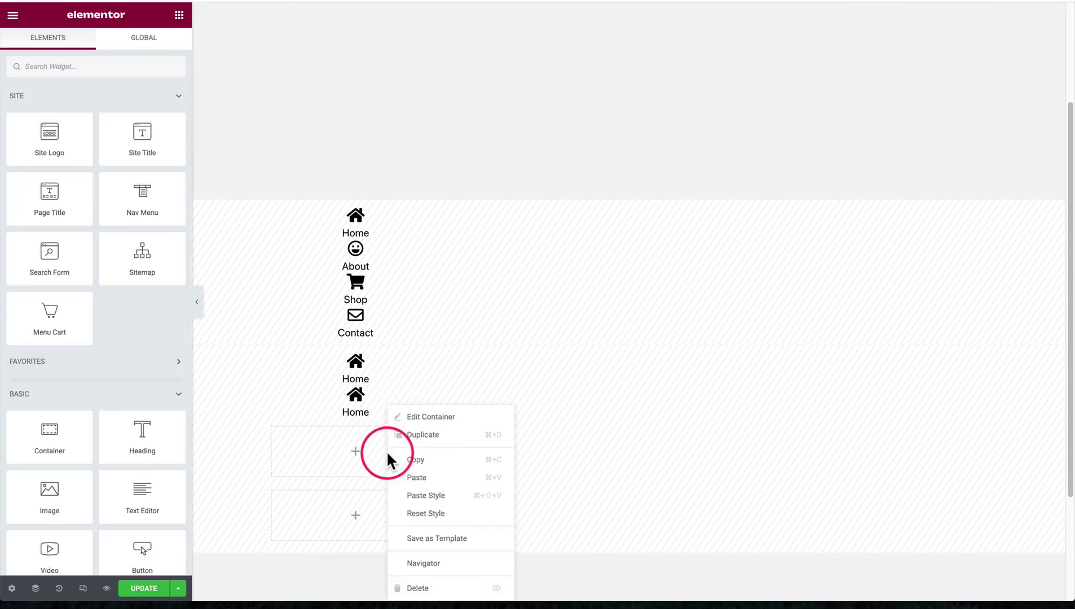
click(410, 478)
right_click(383, 478)
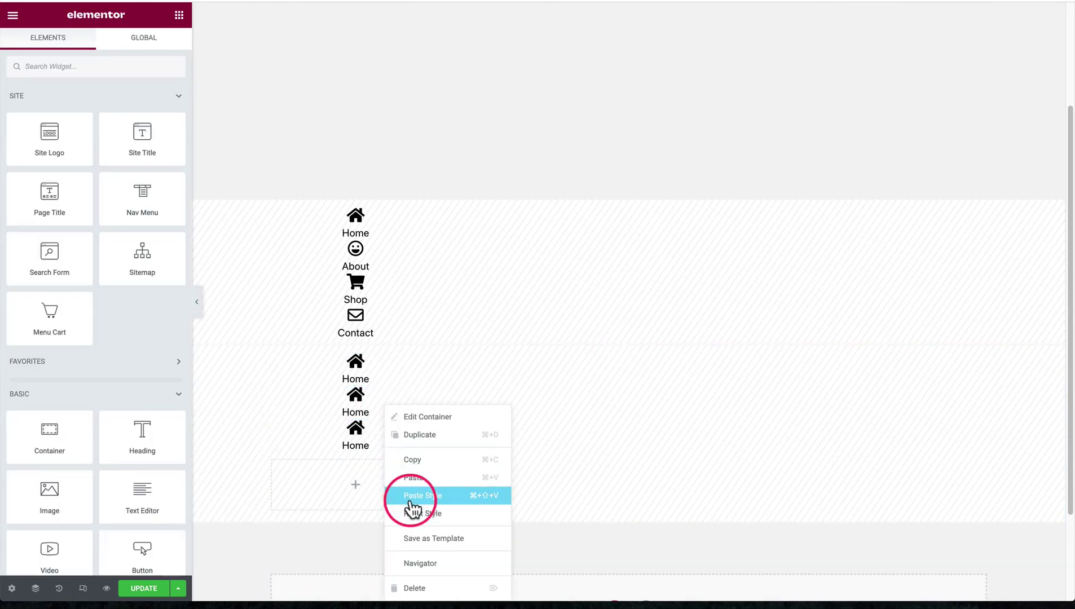
click(412, 478)
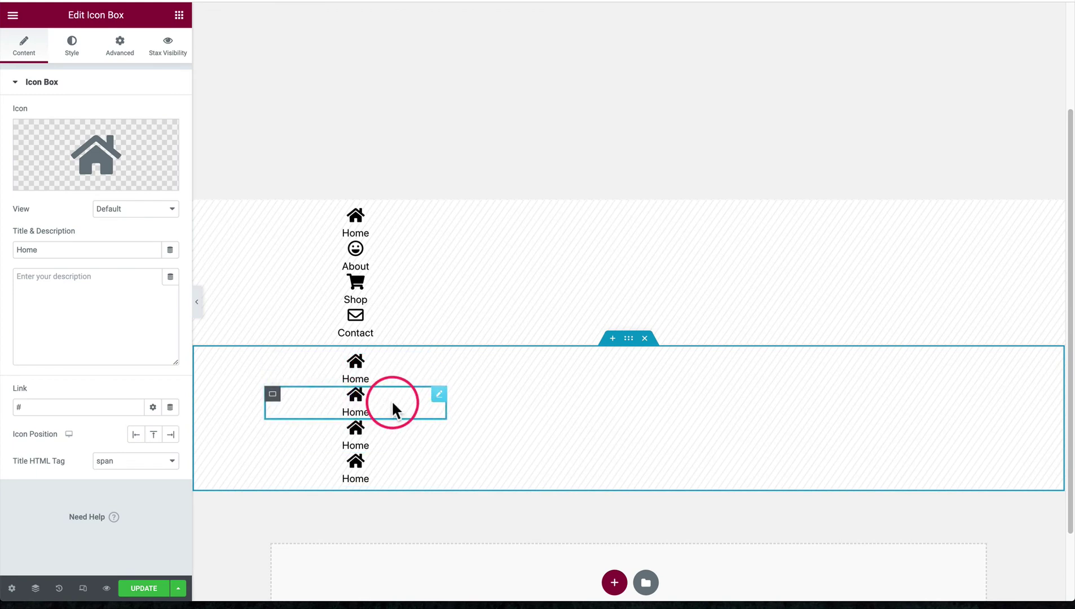
- Review the second Home copy's icon, title and link fields, and delete the parent container holding the four Home boxes
mouse_move(115, 158)
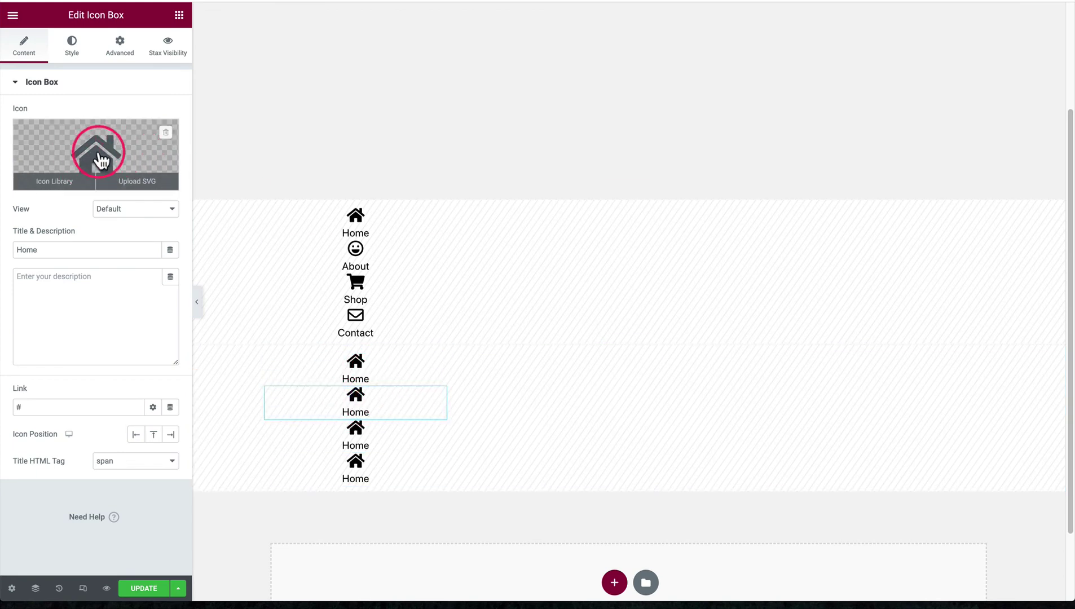
double_click(46, 247)
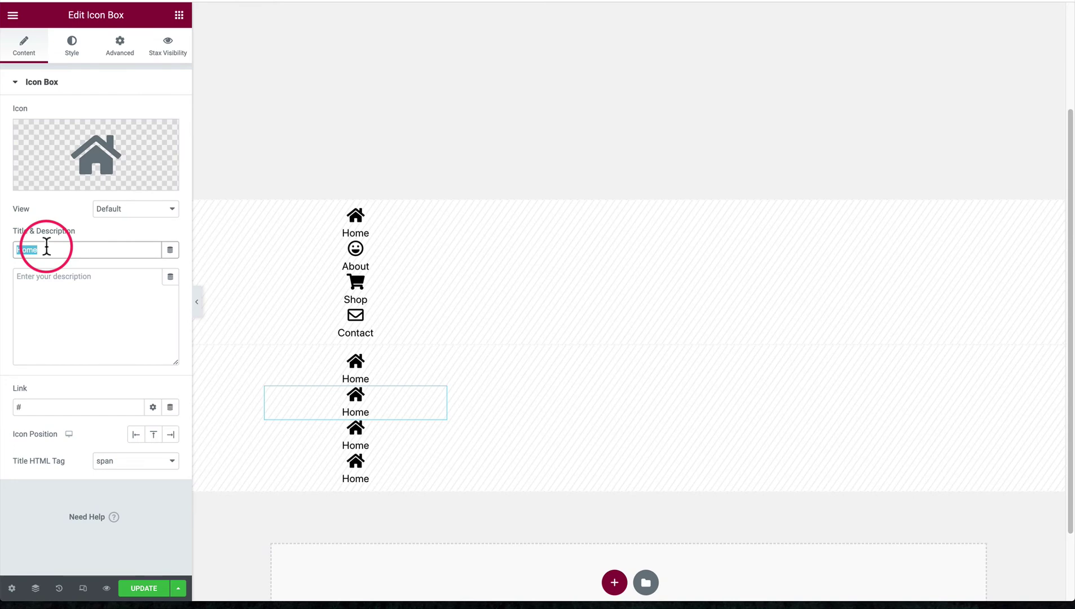
click(62, 407)
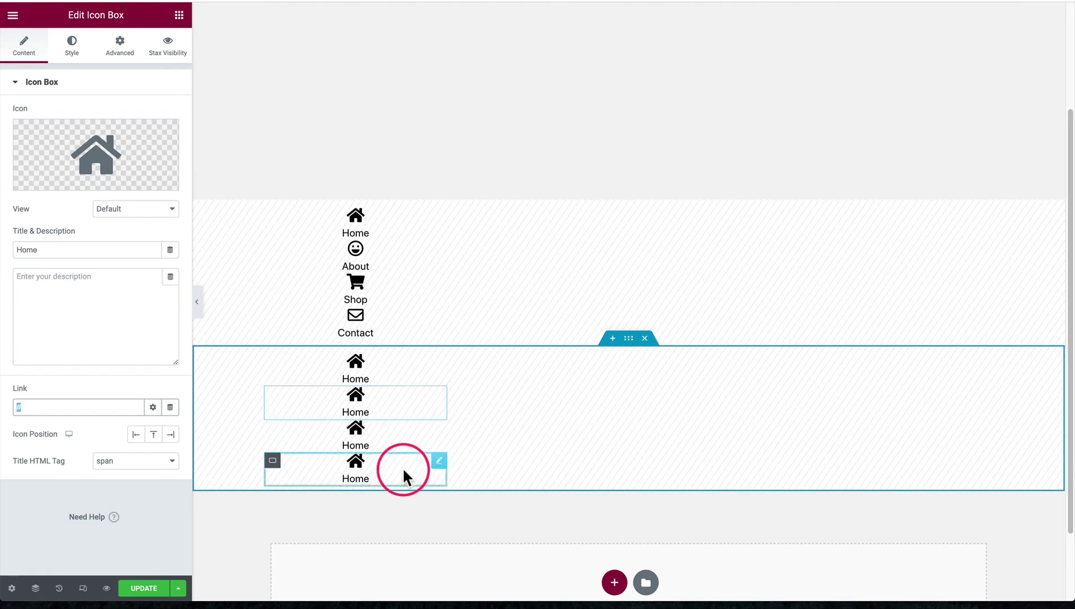
click(645, 339)
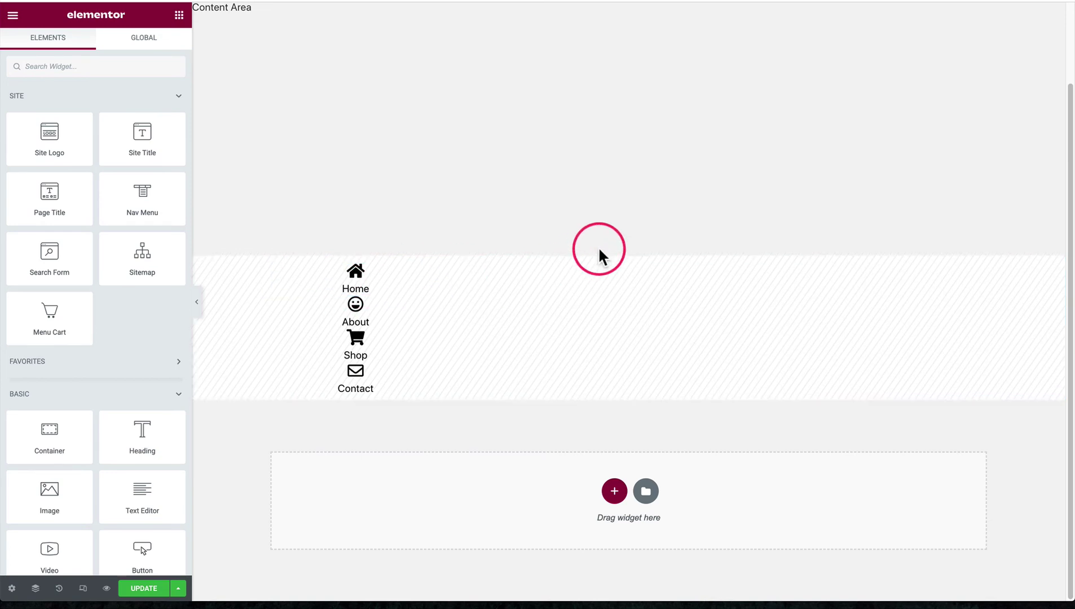
- Set the item wrapping of the Home, About, Shop and Contact container to No Wrap, and update the template
click(628, 249)
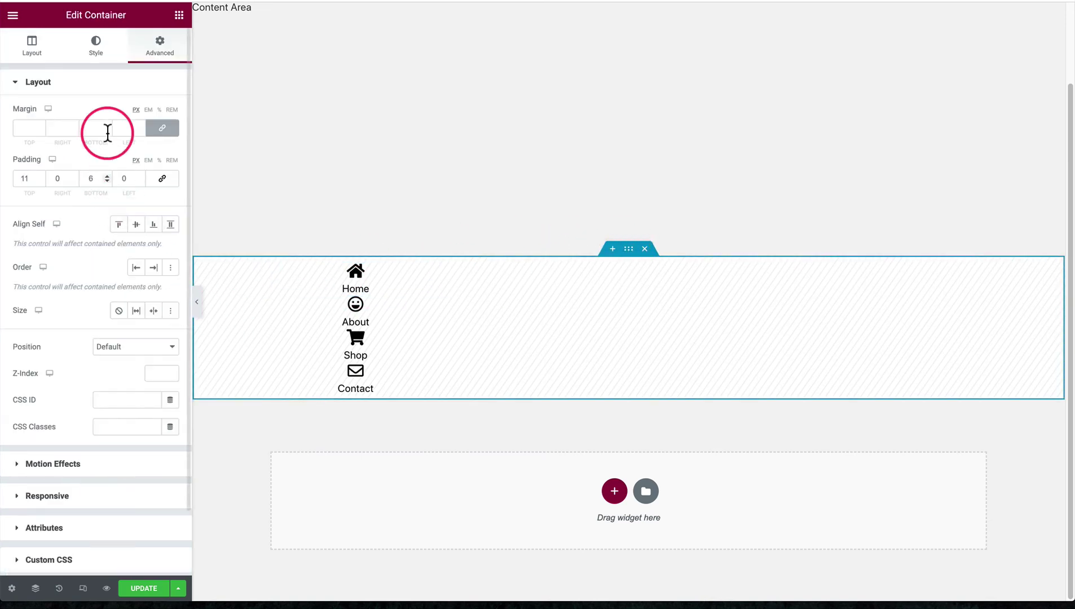
click(35, 47)
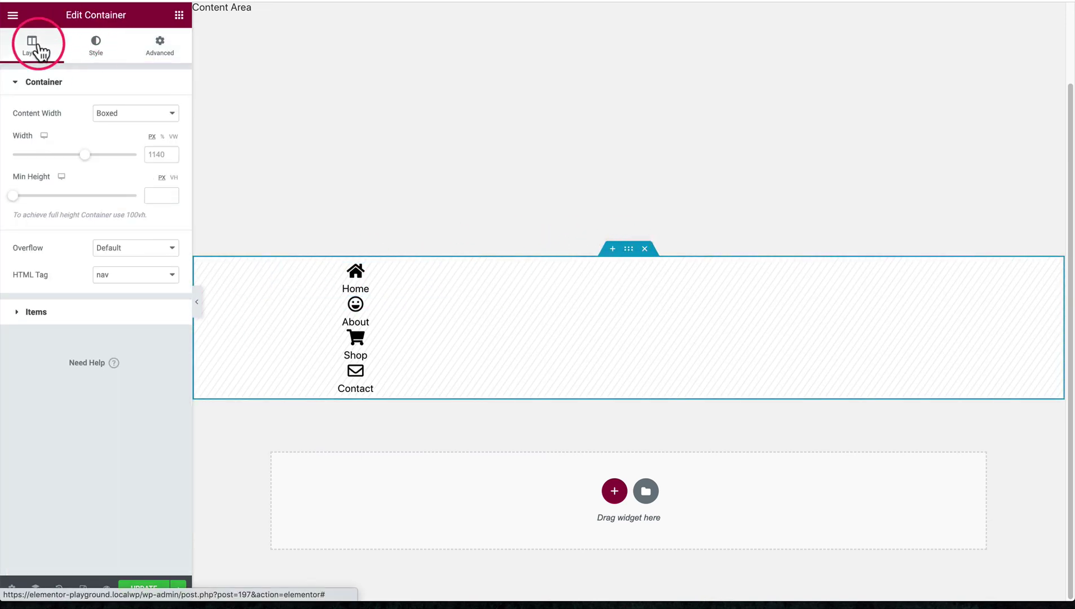
click(70, 319)
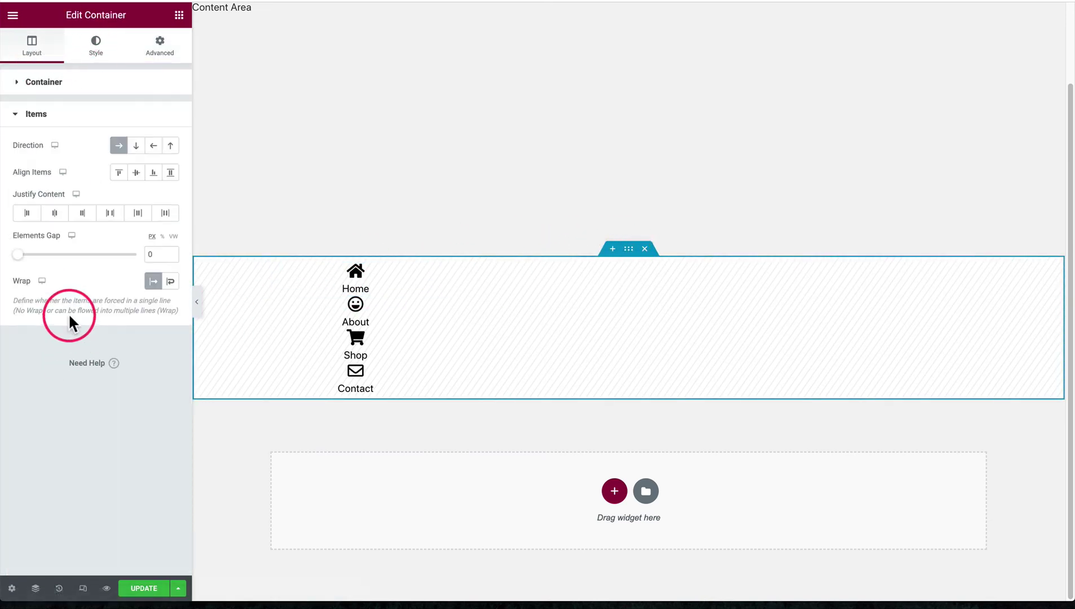
click(155, 282)
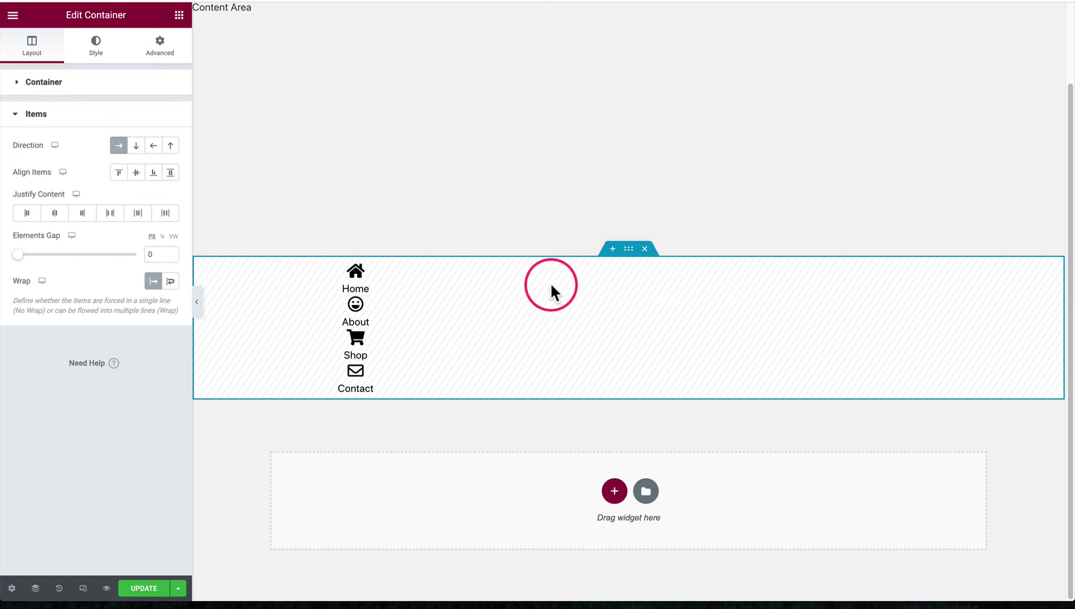
click(144, 590)
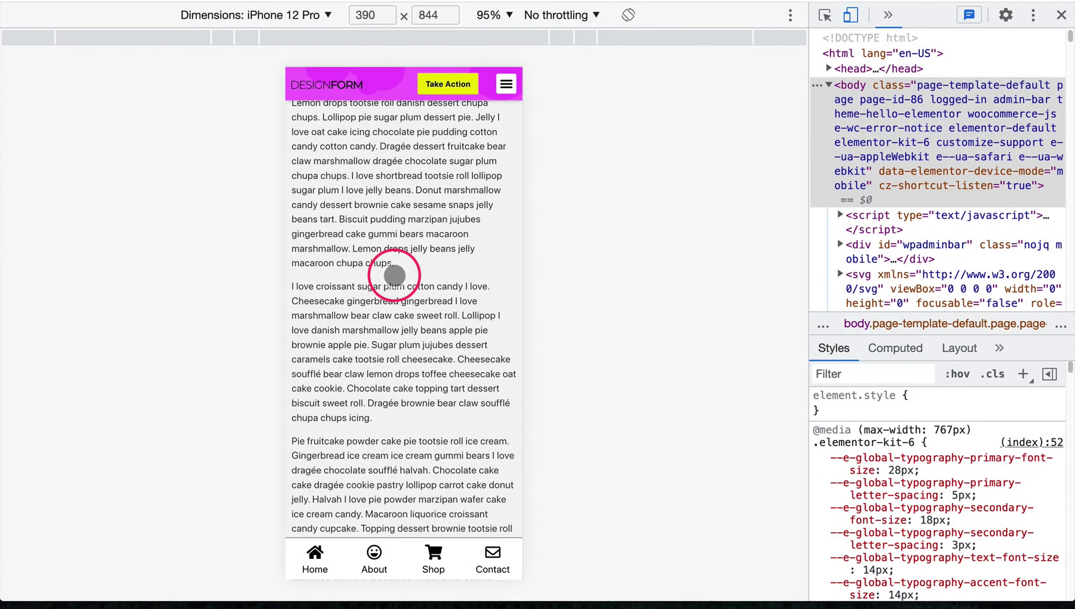
- Switch to the About page's iPhone 12 Pro preview and examine how the header and bottom navigation behave during scrolling
scroll(395, 275, down, 1)
scroll(394, 275, up, 5)
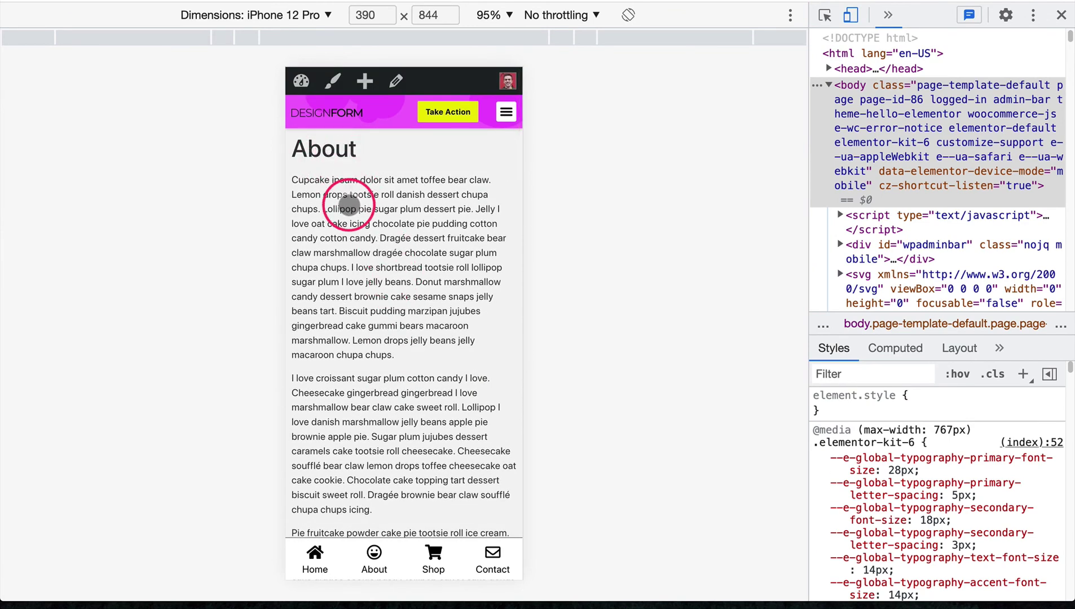
scroll(347, 207, down, 2)
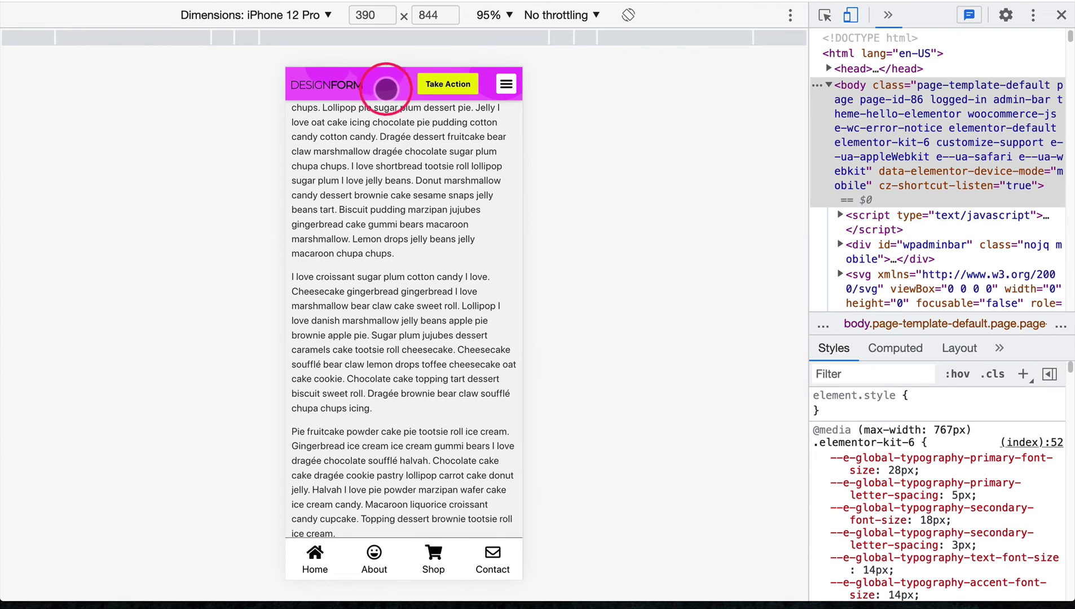
scroll(369, 233, down, 1)
scroll(369, 233, down, 2)
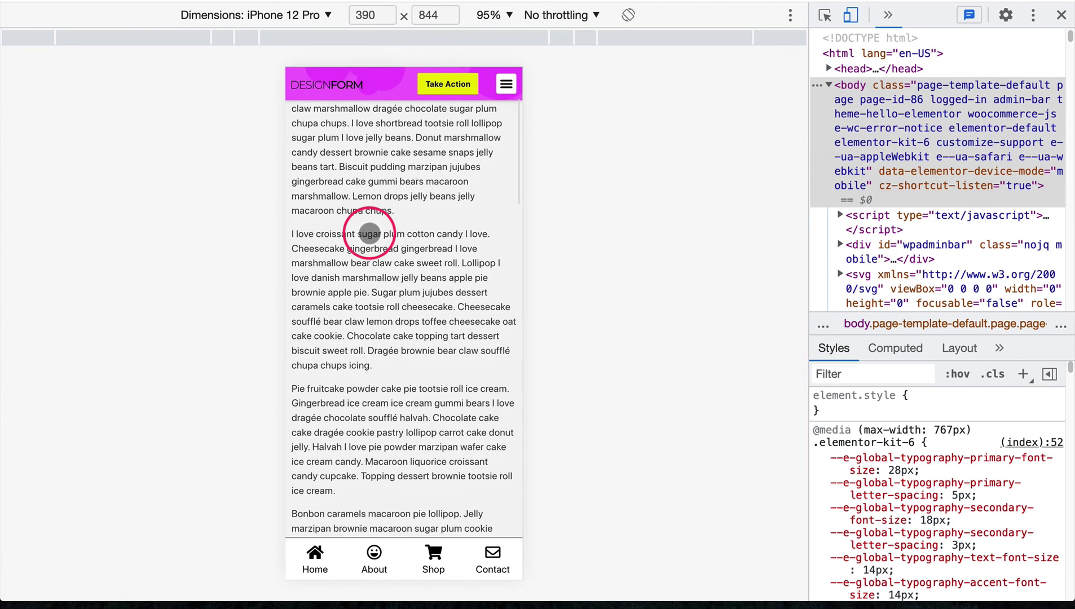
scroll(369, 233, up, 6)
scroll(369, 233, down, 1)
scroll(369, 233, down, 3)
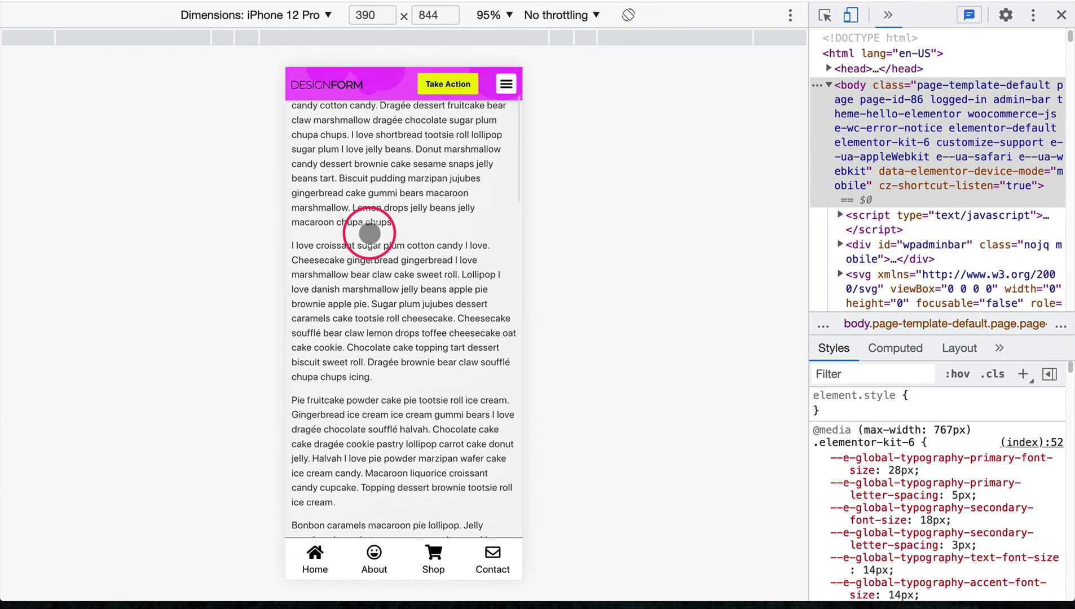
scroll(369, 233, up, 2)
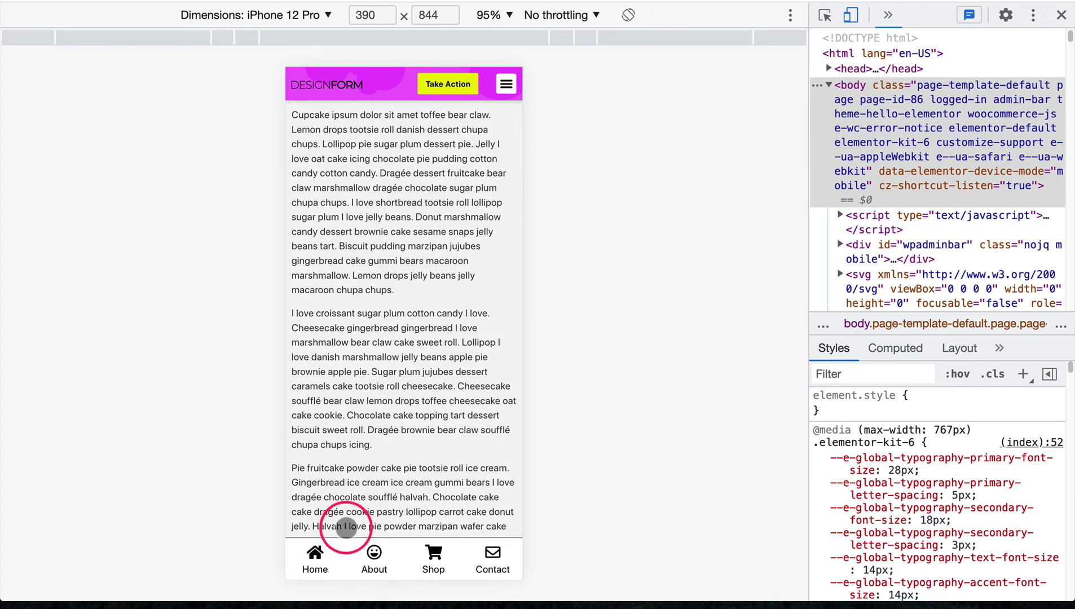
- Test the bottom navigation links in the mobile preview by visiting About, Shop and Contact, and return to About
right_click(315, 558)
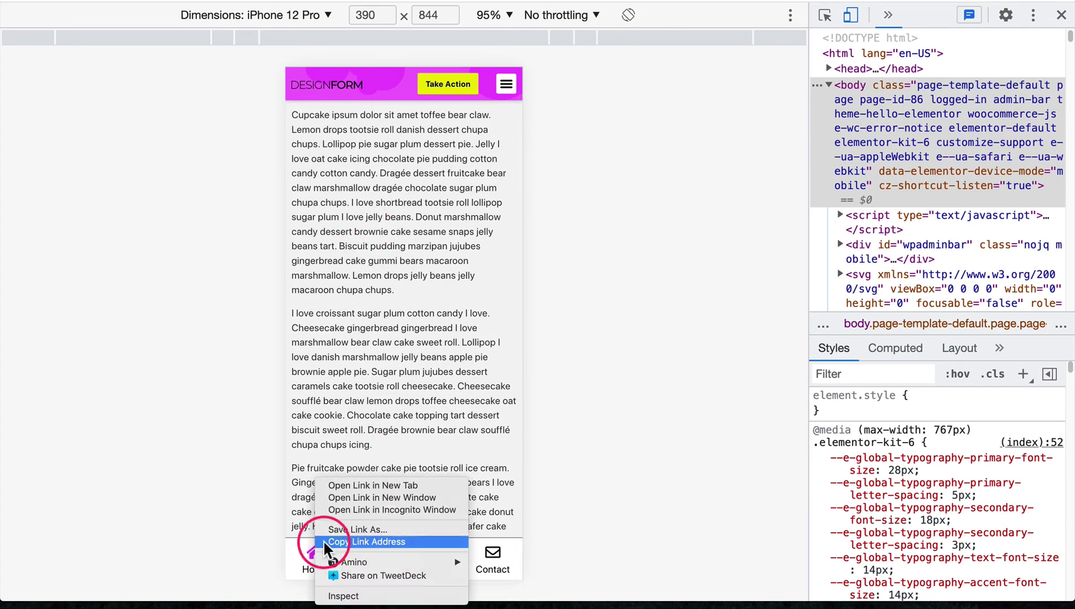
click(326, 501)
click(375, 554)
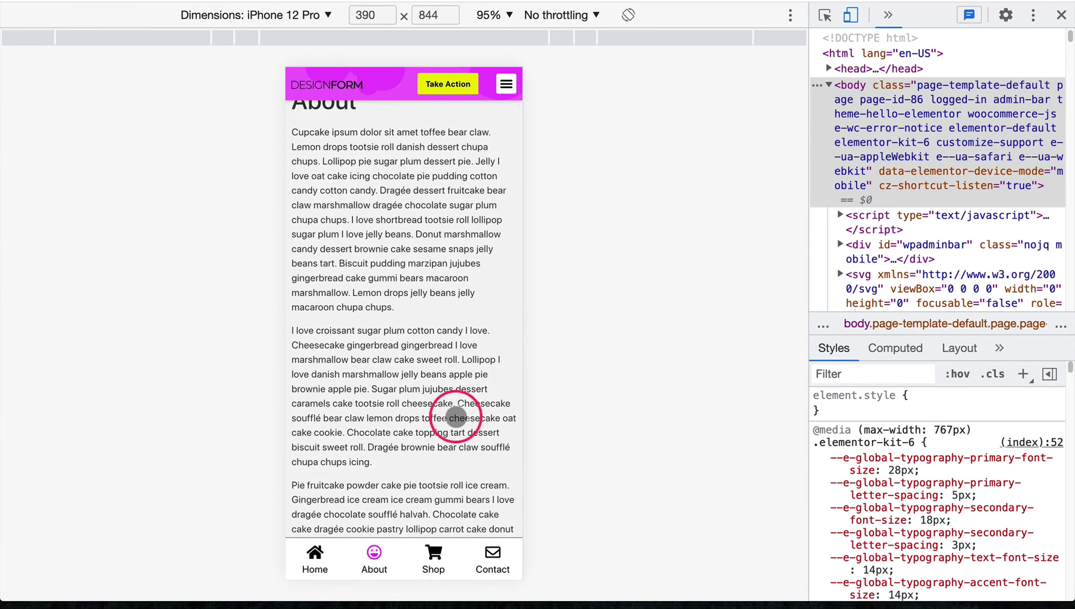
click(433, 558)
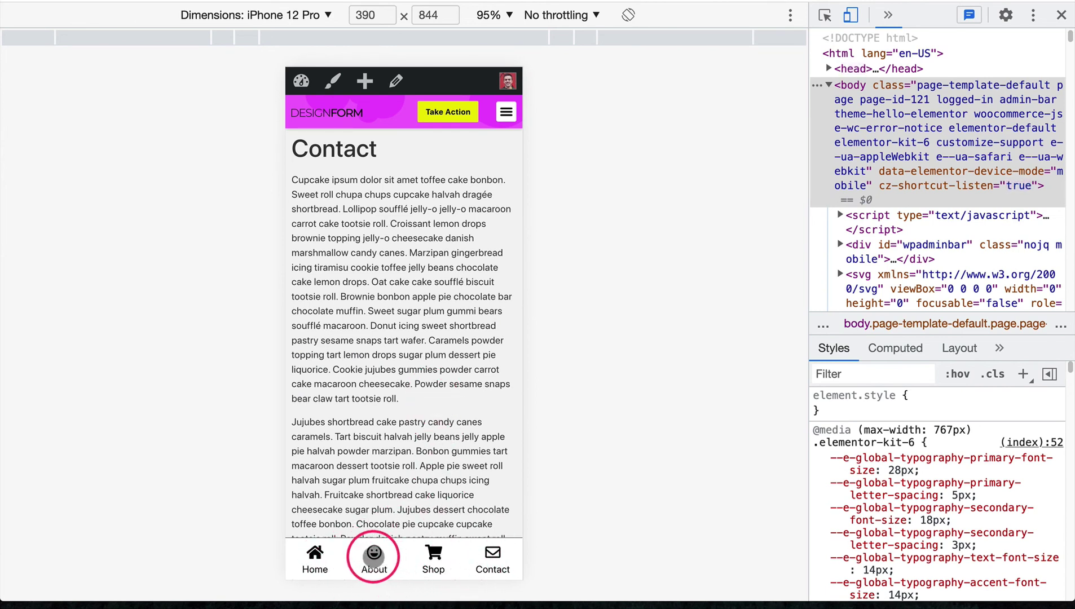
click(373, 558)
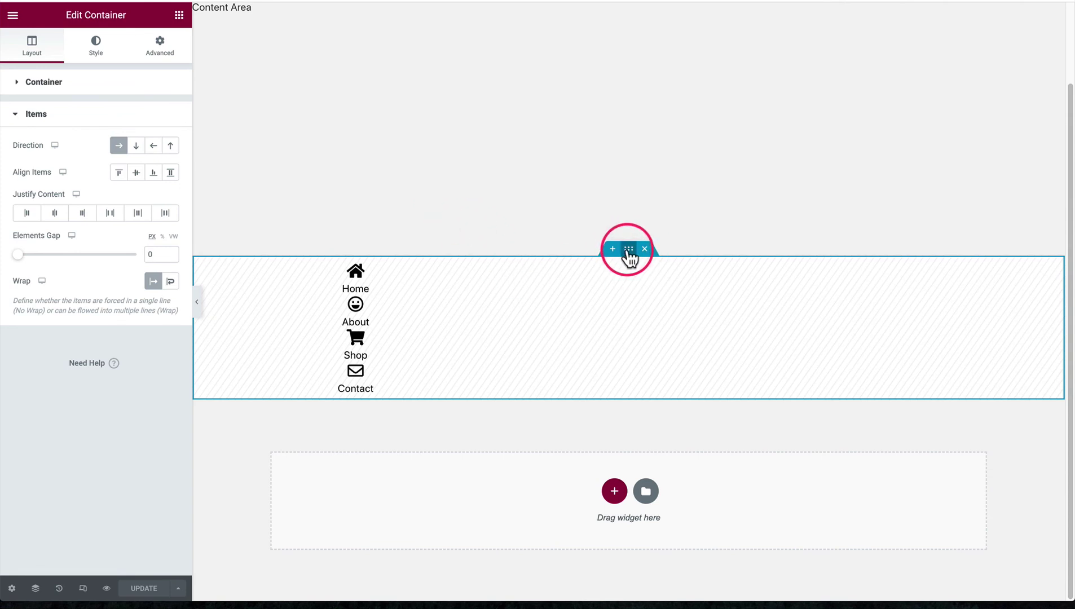
- Back in the Elementor editor, set the navigation container's entrance animation to Fade In Up and update the template
click(161, 54)
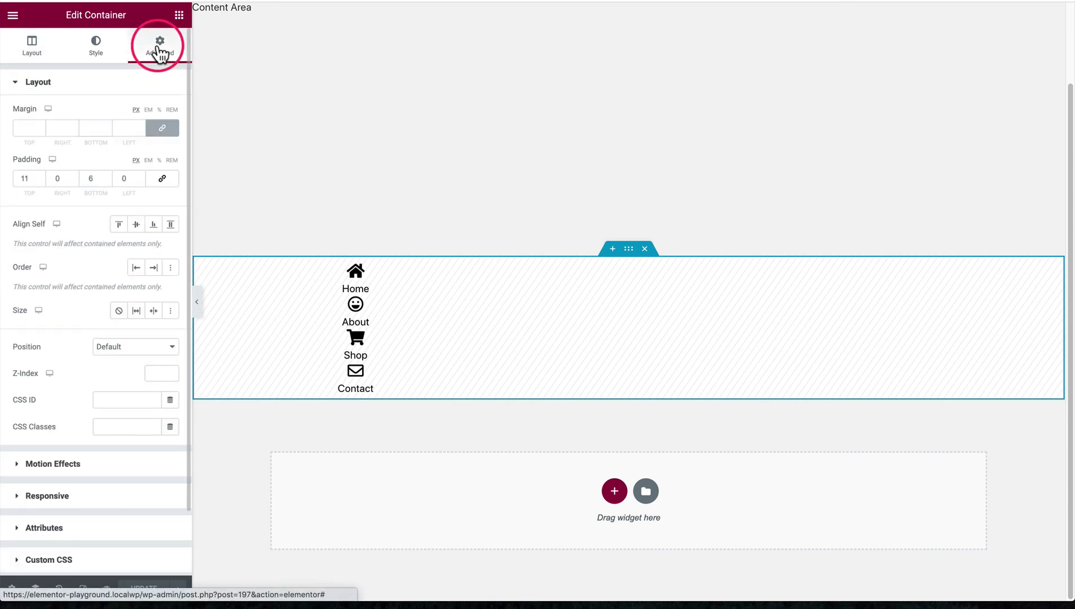
click(66, 466)
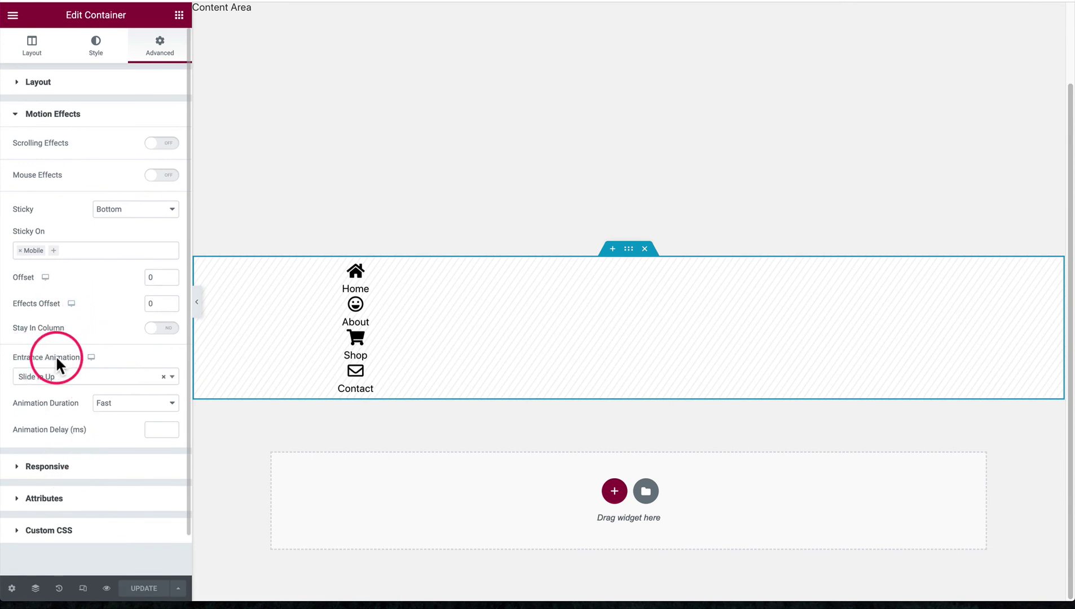
click(54, 376)
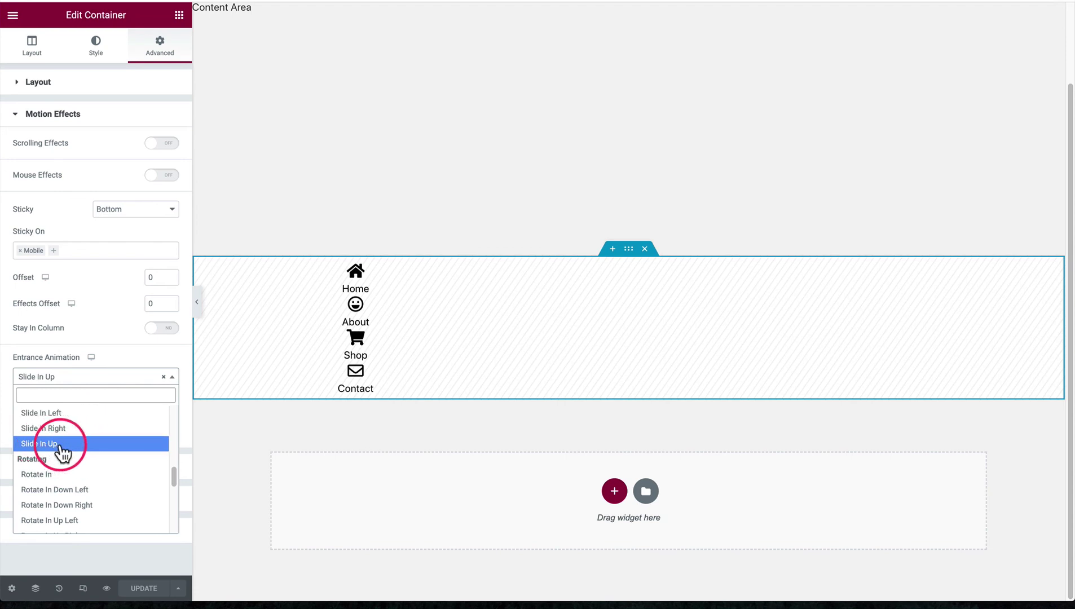
scroll(63, 451, up, 1)
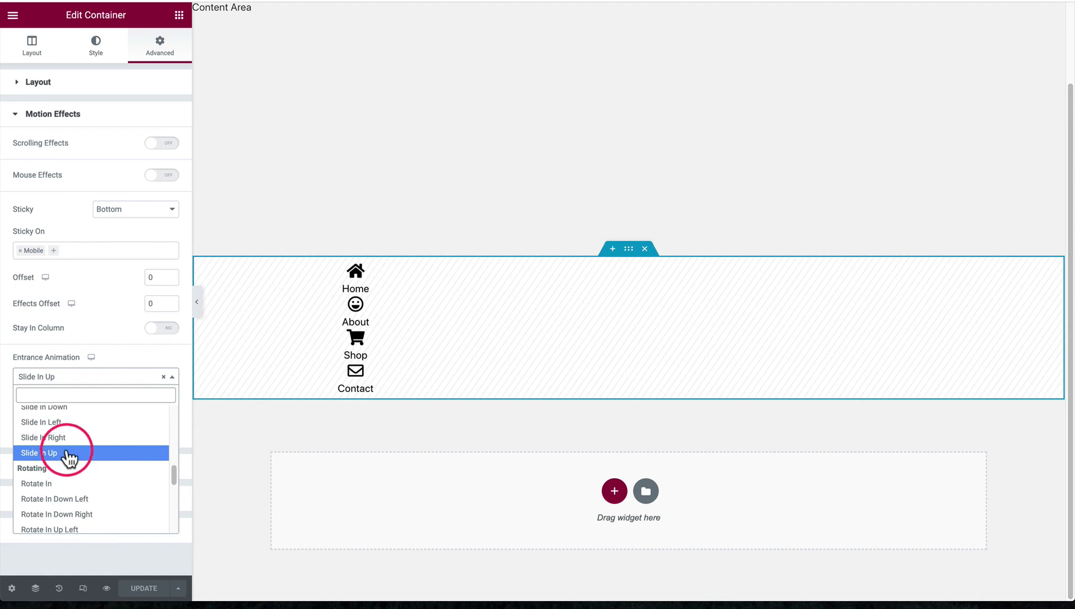
scroll(66, 458, up, 5)
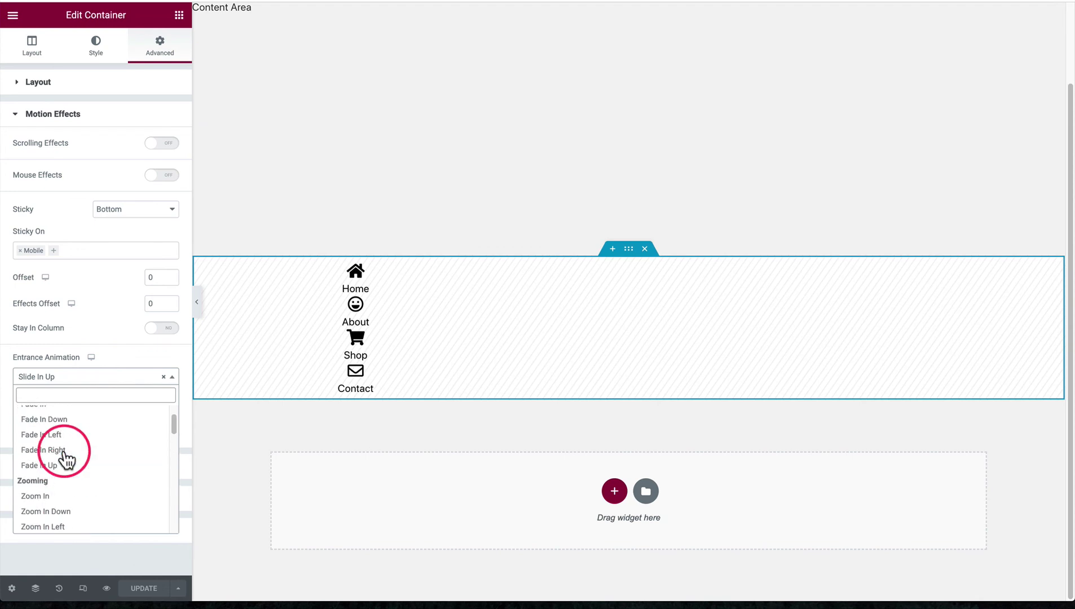
click(66, 466)
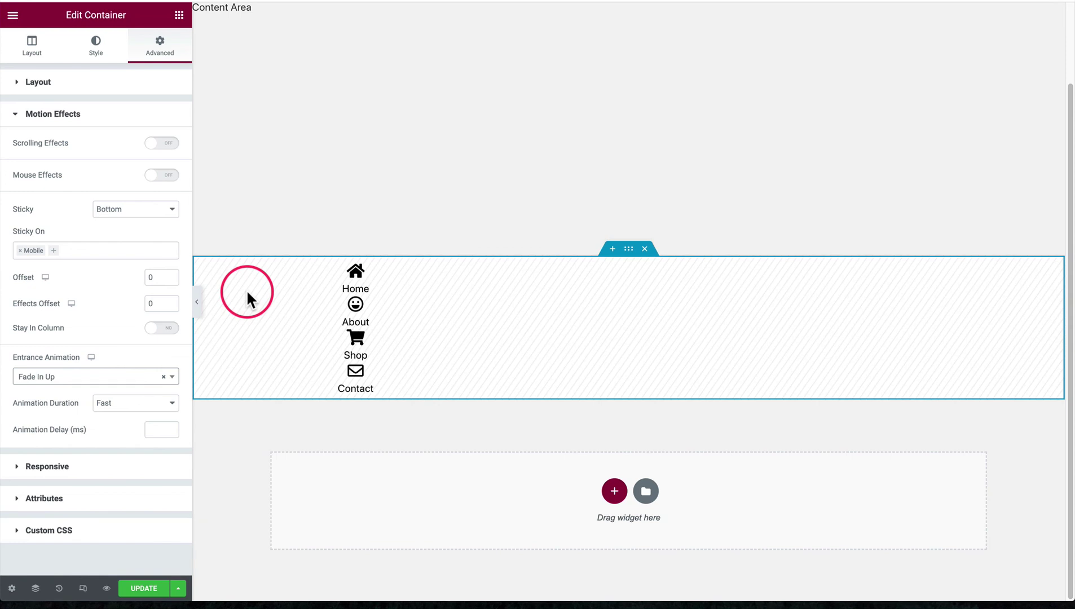
click(143, 588)
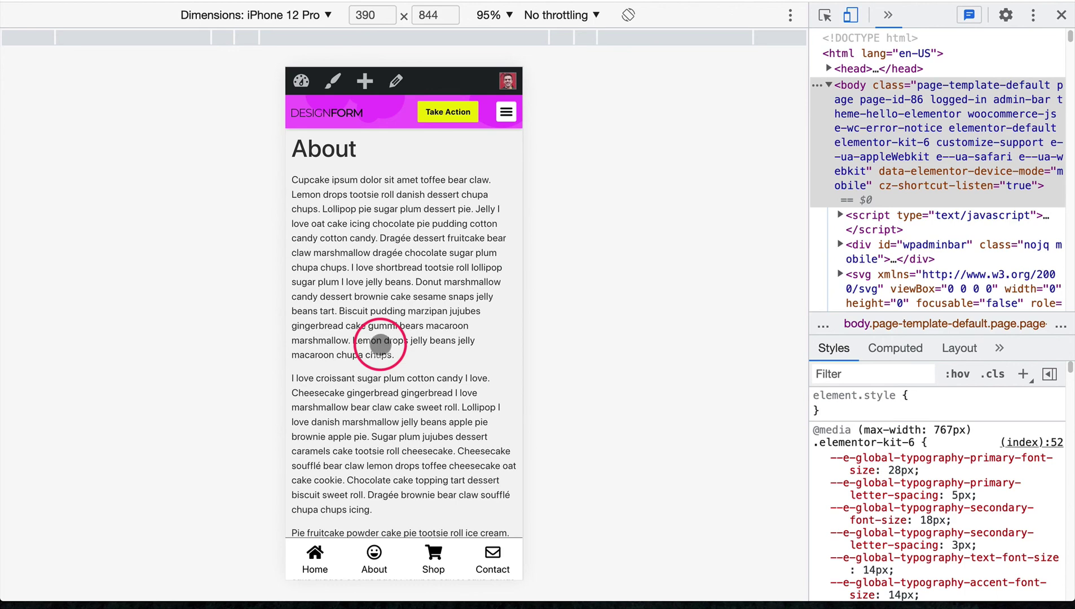
- Reload the About page in the mobile preview and check the bottom navigation's entrance animation and sticky behavior
key(super+r)
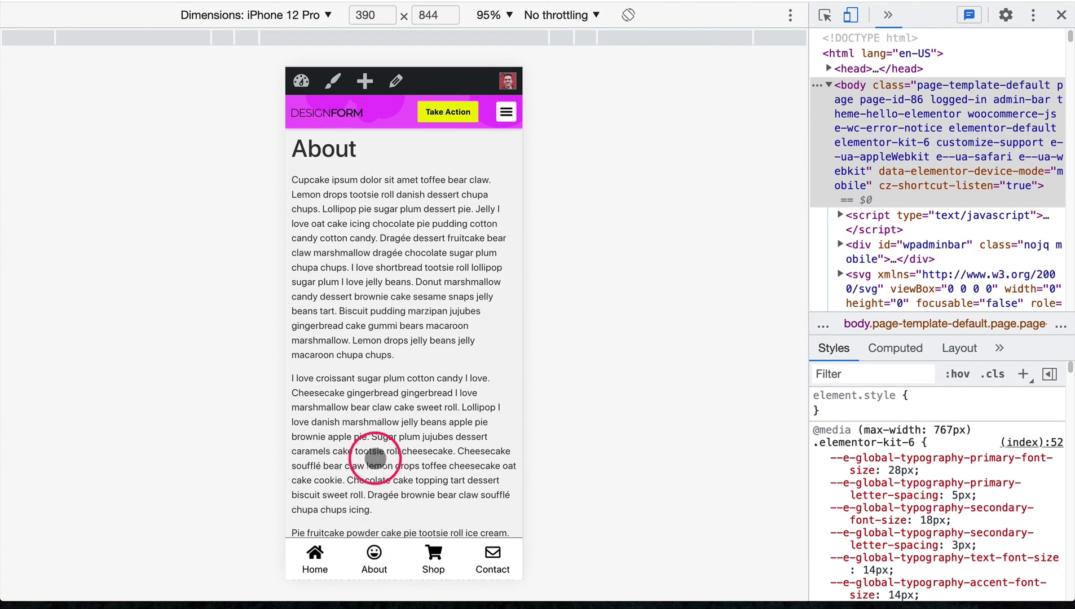
scroll(375, 458, up, 2)
scroll(375, 458, down, 3)
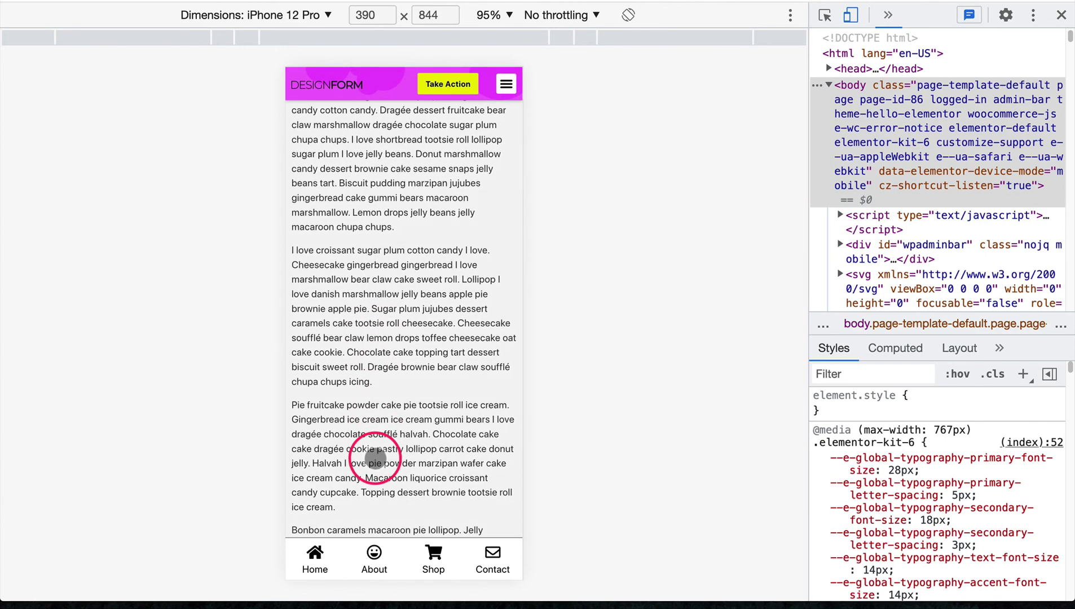